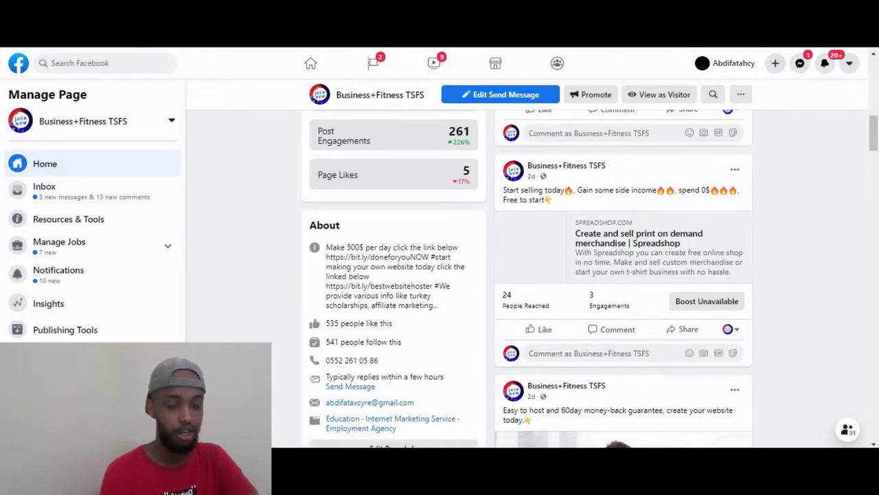
Scroll through the Facebook page to the shared Spreadshop merch offer post.
{"action": "scroll", "coordinate": [527, 275], "scroll_direction": "up", "scroll_amount": 5}
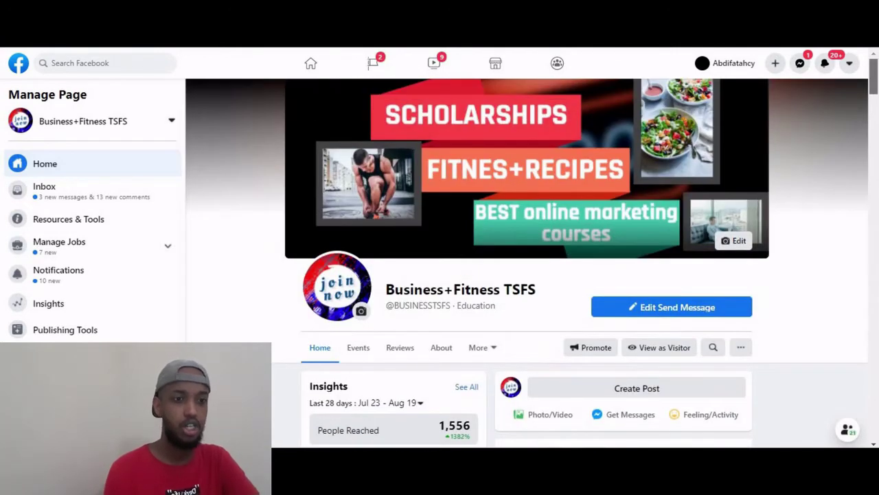
{"action": "scroll", "coordinate": [527, 310], "scroll_direction": "down", "scroll_amount": 3}
{"action": "scroll", "coordinate": [526, 309], "scroll_direction": "up", "scroll_amount": 3}
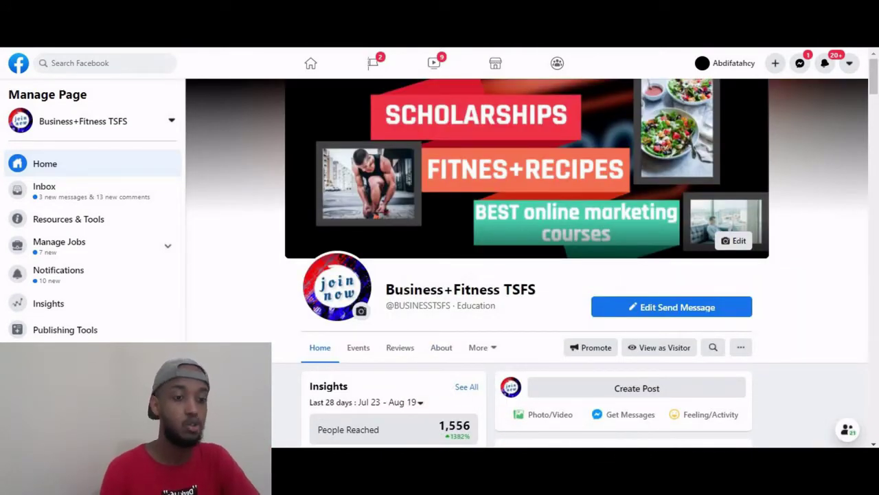
{"action": "scroll", "coordinate": [532, 313], "scroll_direction": "down", "scroll_amount": 3}
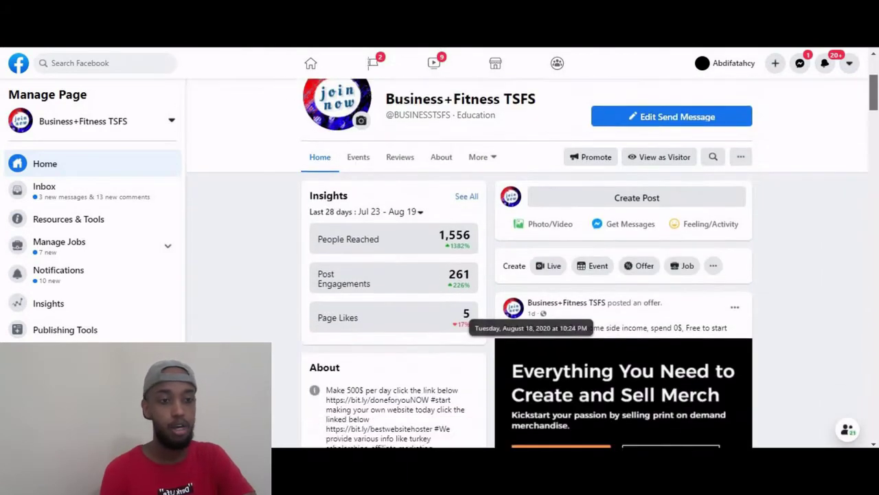
{"action": "scroll", "coordinate": [532, 313], "scroll_direction": "down", "scroll_amount": 1}
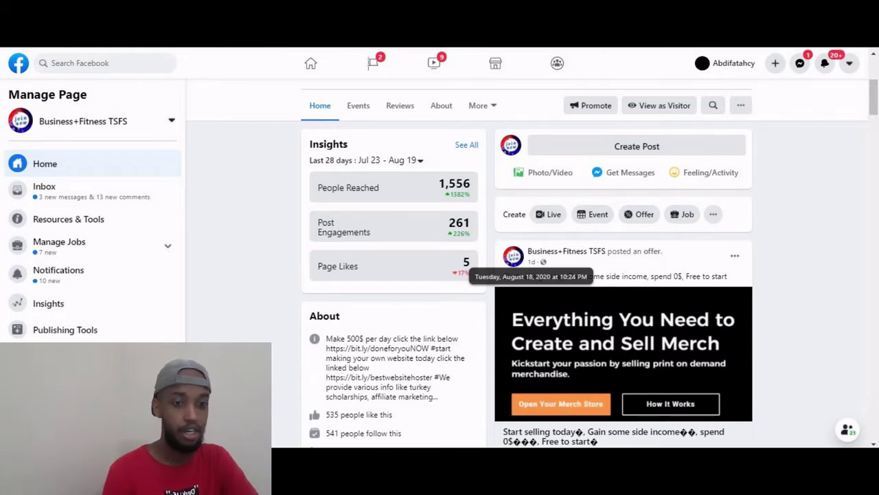
{"action": "scroll", "coordinate": [532, 313], "scroll_direction": "down", "scroll_amount": 3}
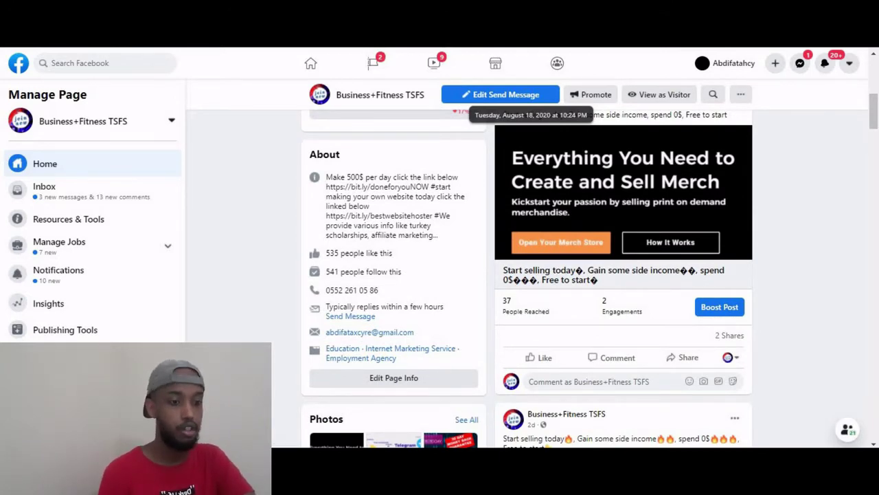
{"action": "scroll", "coordinate": [532, 313], "scroll_direction": "down", "scroll_amount": 2}
{"action": "scroll", "coordinate": [532, 313], "scroll_direction": "down", "scroll_amount": 3}
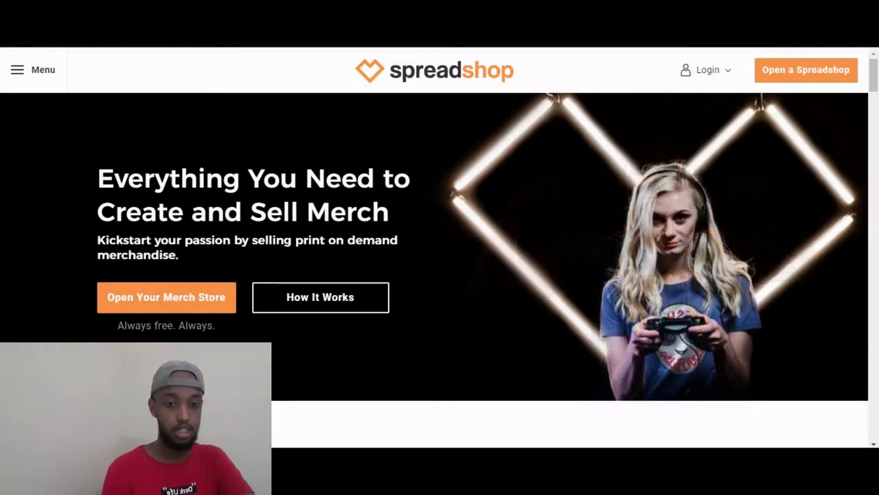
Start a new merch store from Spreadshop and reach the empty Register now form.
{"action": "left_click", "coordinate": [166, 297]}
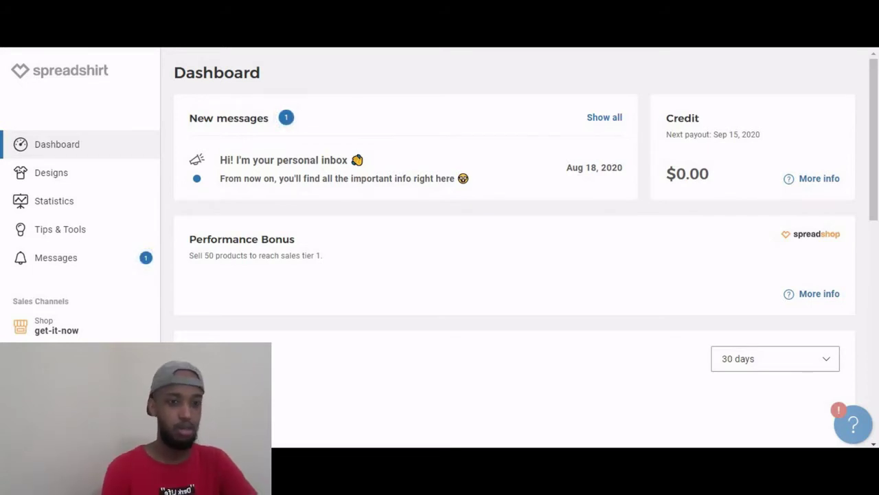
{"action": "mouse_move", "coordinate": [543, 168]}
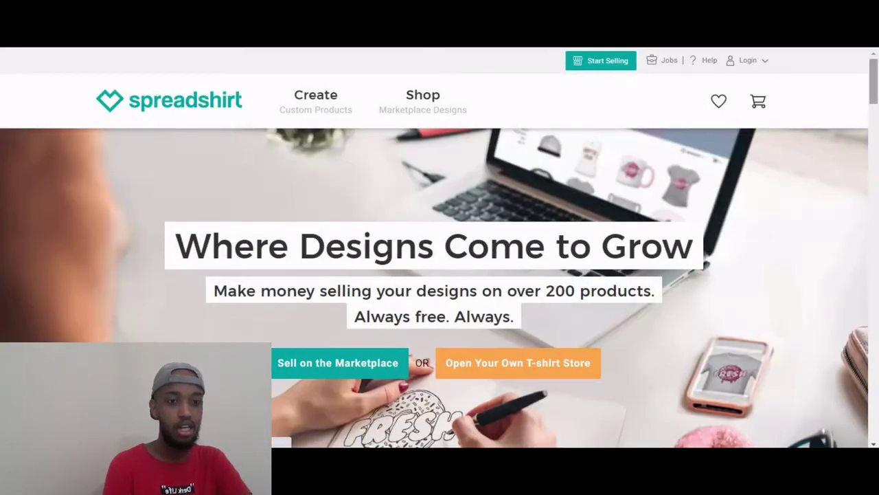
{"action": "scroll", "coordinate": [440, 248], "scroll_direction": "down", "scroll_amount": 2}
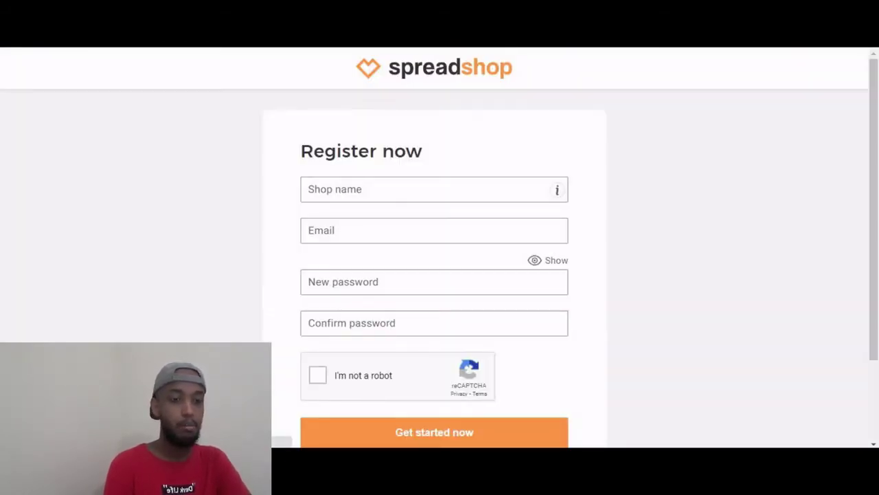
Enter shop name 'T-SHIRT ME' and fill in a saved e-mail address.
{"action": "left_click", "coordinate": [412, 190]}
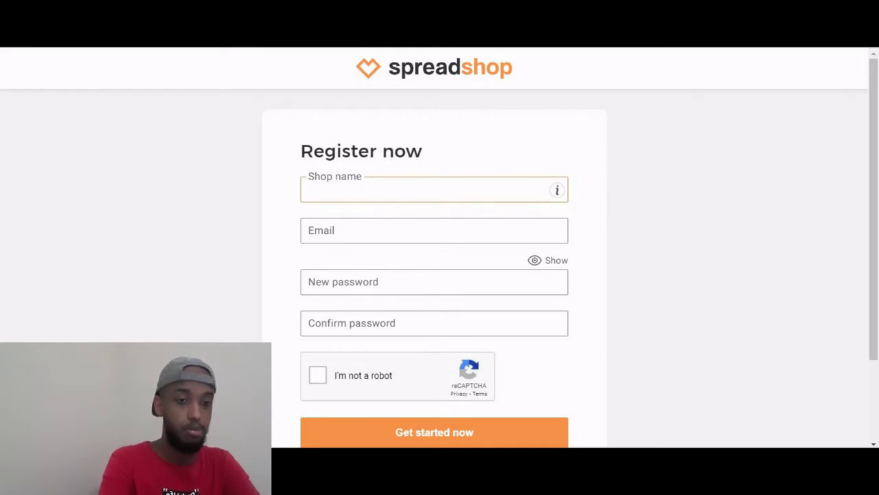
{"action": "key", "text": "Caps_Lock"}
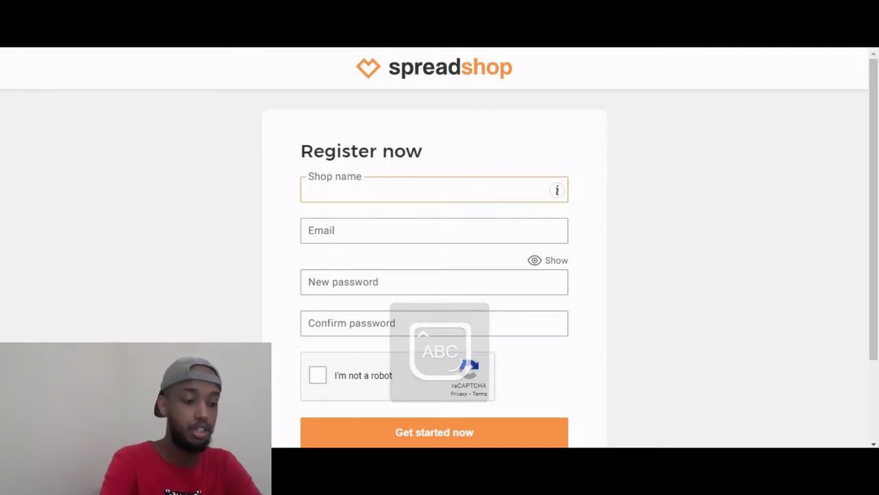
{"action": "type", "text": "T"}
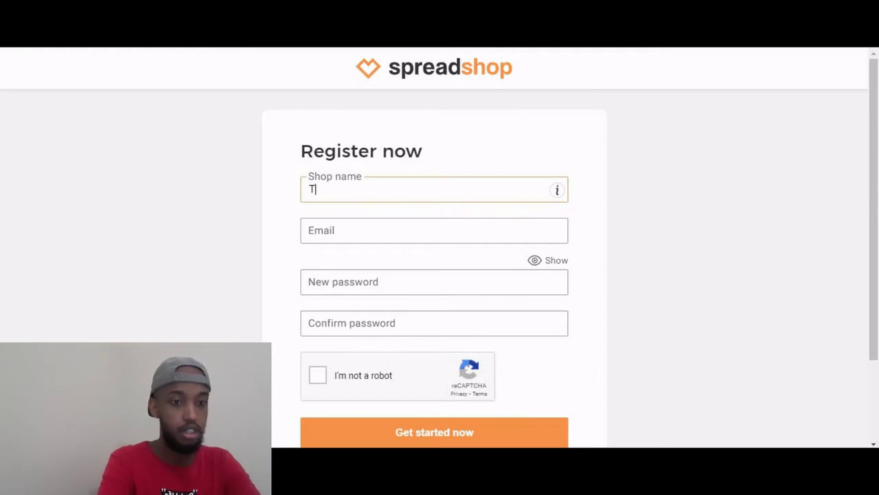
{"action": "type", "text": "-SH"}
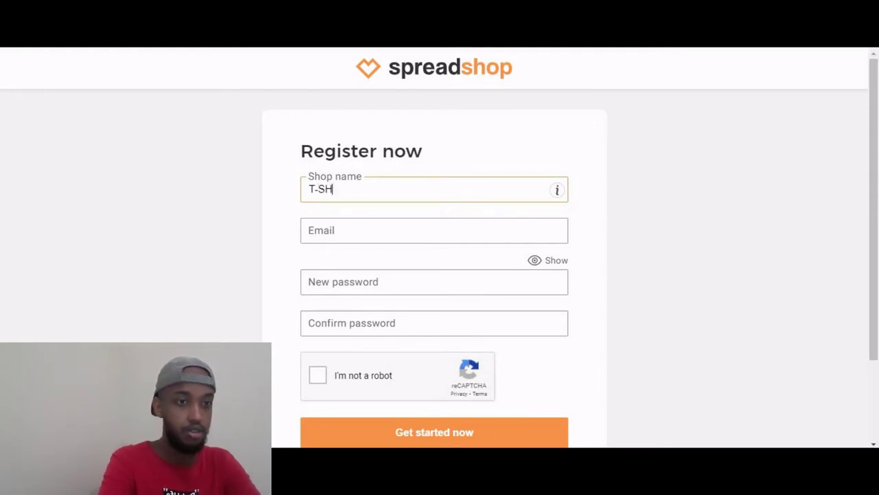
{"action": "type", "text": "IRT"}
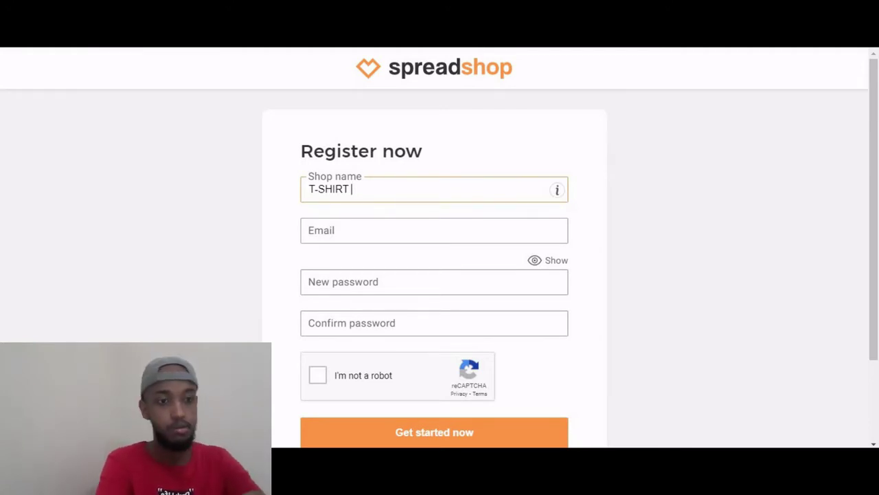
{"action": "type", "text": "ME"}
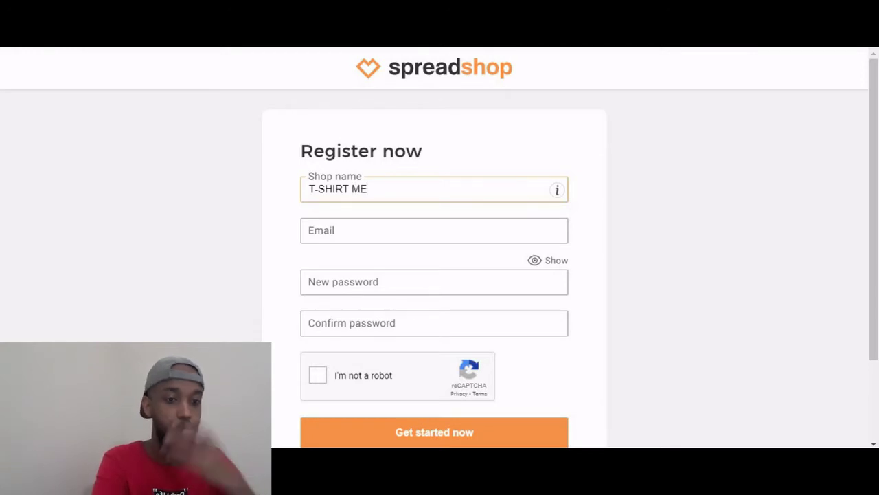
{"action": "left_click", "coordinate": [434, 230]}
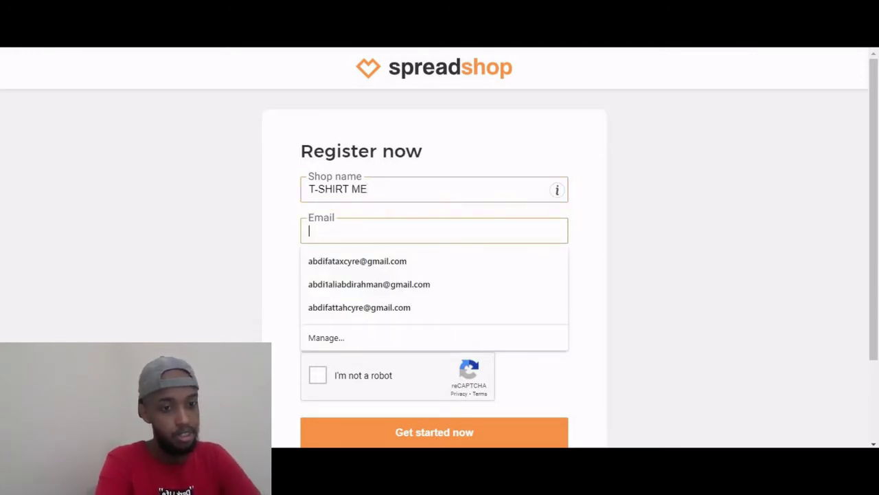
{"action": "key", "text": "Down"}
{"action": "key", "text": "Down"}
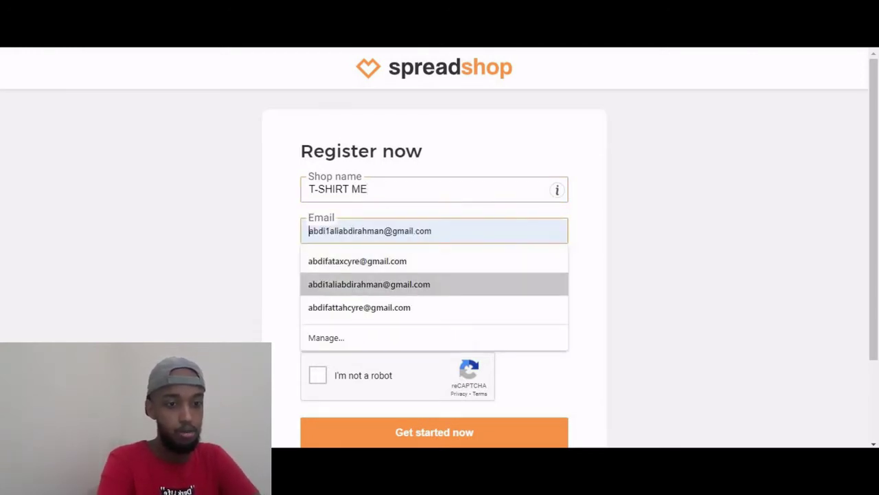
{"action": "key", "text": "Return"}
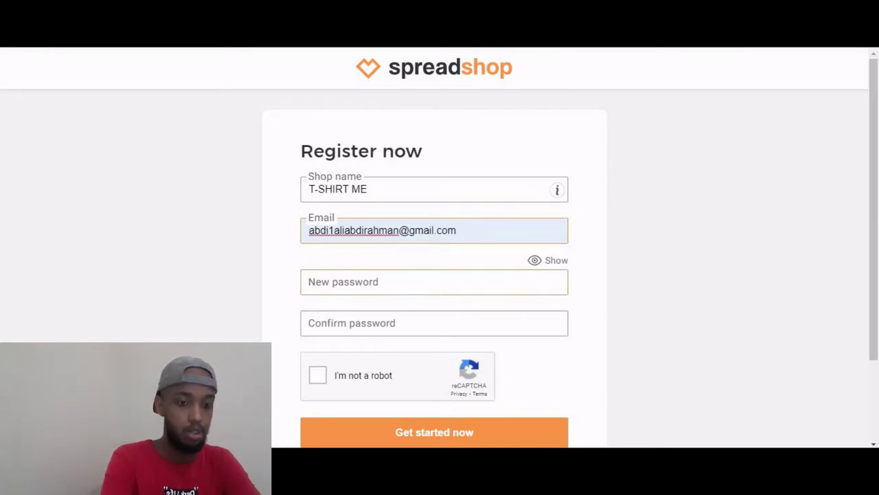
Enter the account password and confirm it in the second password field.
{"action": "left_click", "coordinate": [434, 282]}
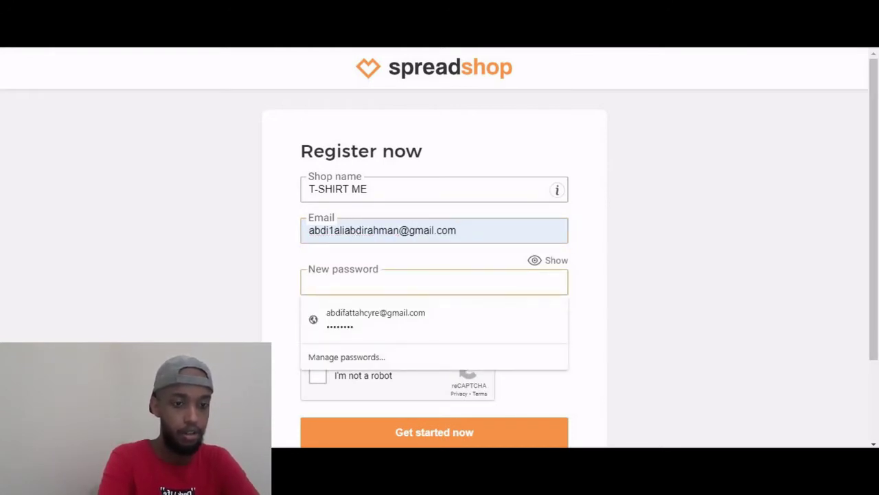
{"action": "key", "text": "Caps_Lock"}
{"action": "type", "text": "abc"}
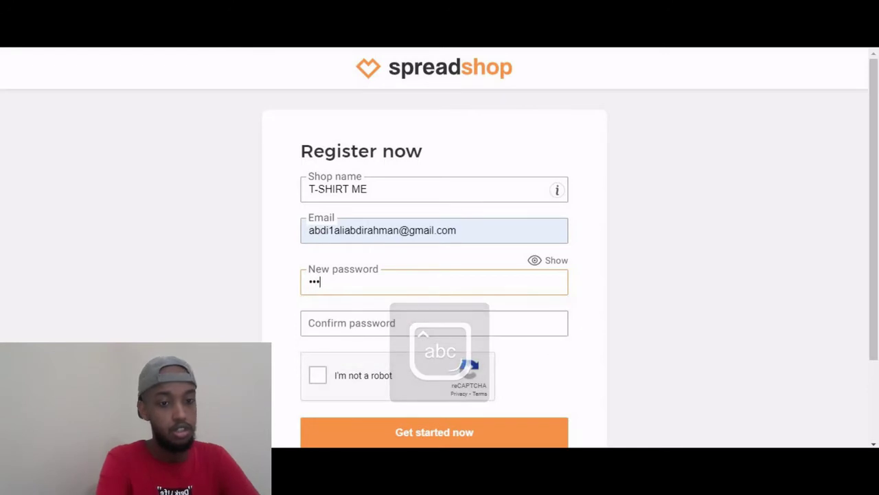
{"action": "type", "text": "•••••"}
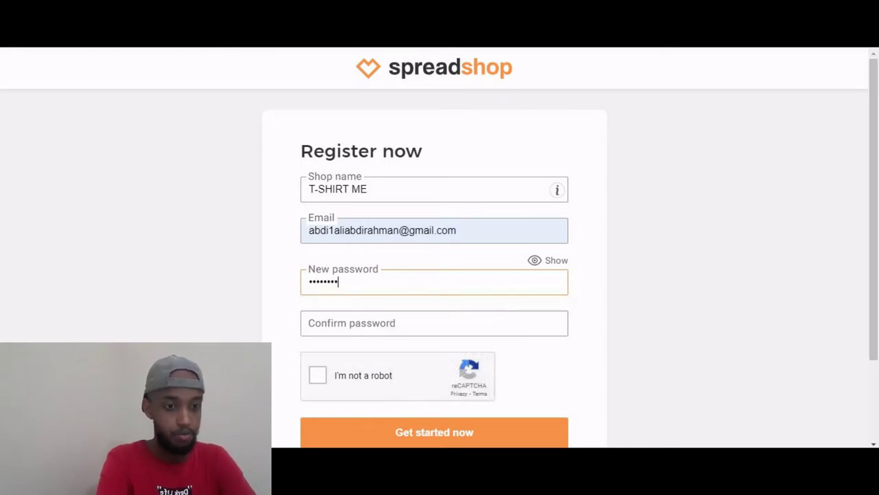
{"action": "left_click", "coordinate": [434, 323]}
{"action": "type", "text": "•••"}
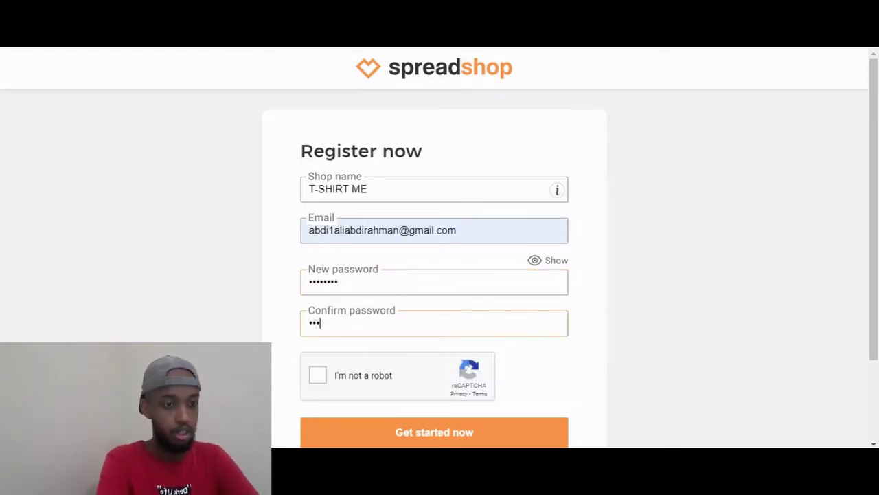
{"action": "type", "text": "•••••"}
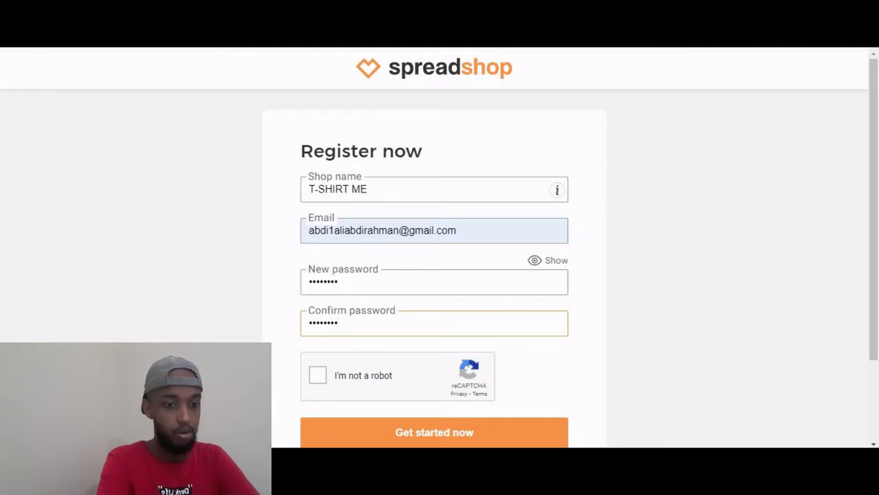
Tick the reCAPTCHA robot check and submit the registration with Get started now.
{"action": "key", "text": "Tab"}
{"action": "key", "text": "space"}
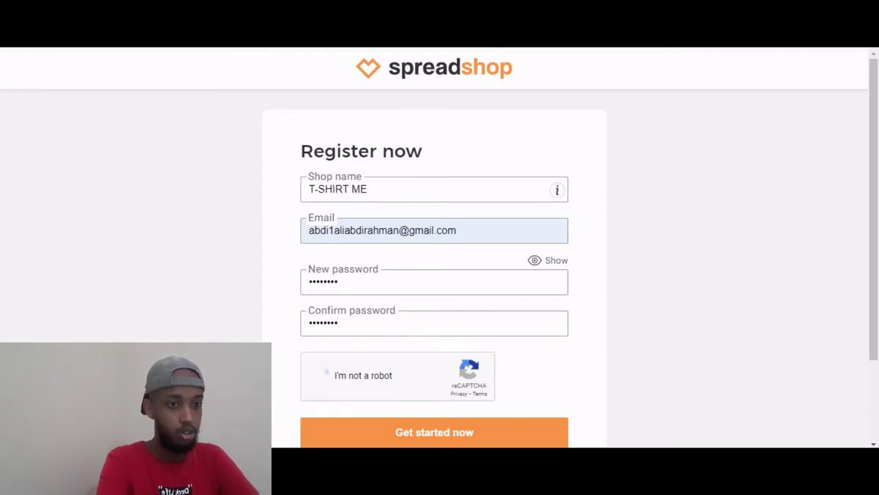
{"action": "scroll", "coordinate": [439, 247], "scroll_direction": "down", "scroll_amount": 2}
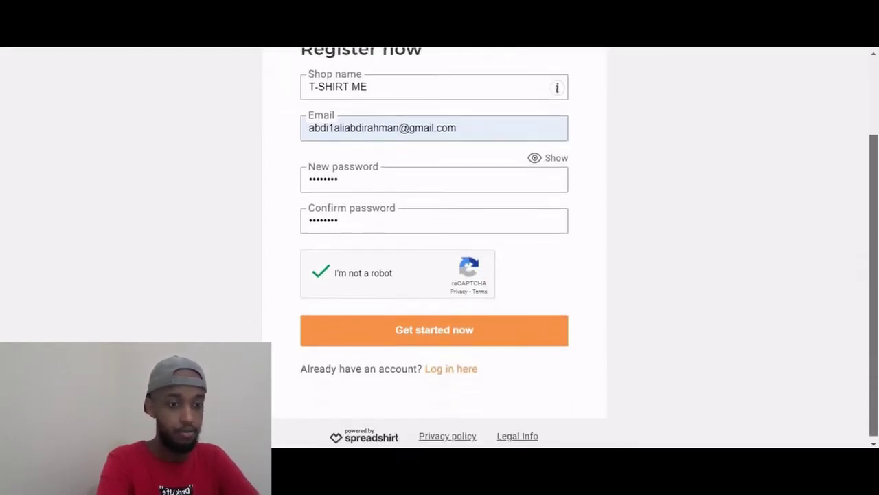
{"action": "key", "text": "Tab"}
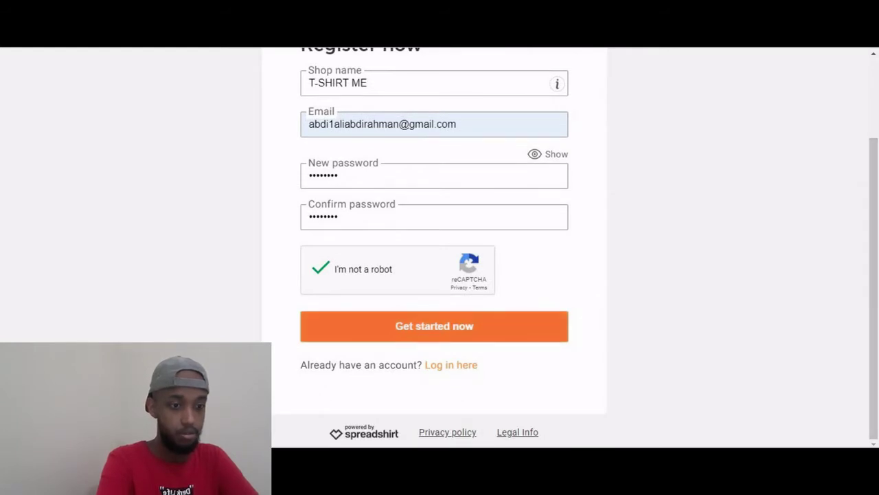
{"action": "key", "text": "Return"}
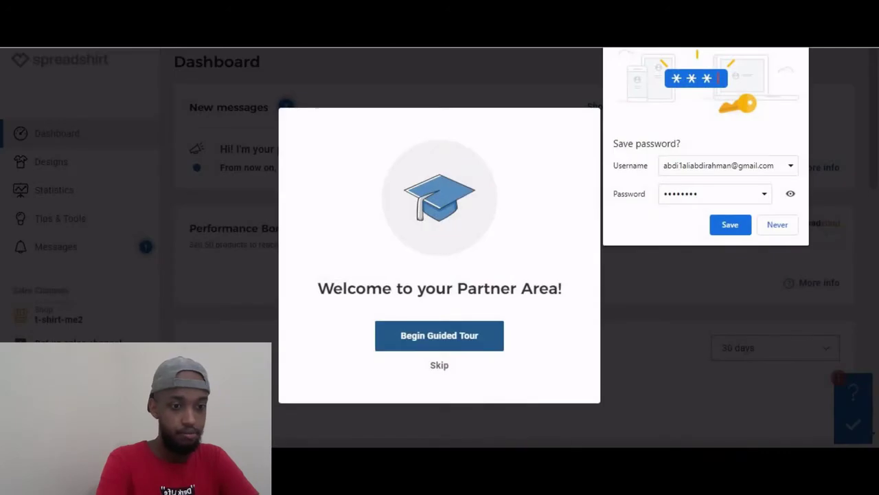
Dismiss the save-password prompt and skip the Partner Area welcome tour.
{"action": "key", "text": "Escape"}
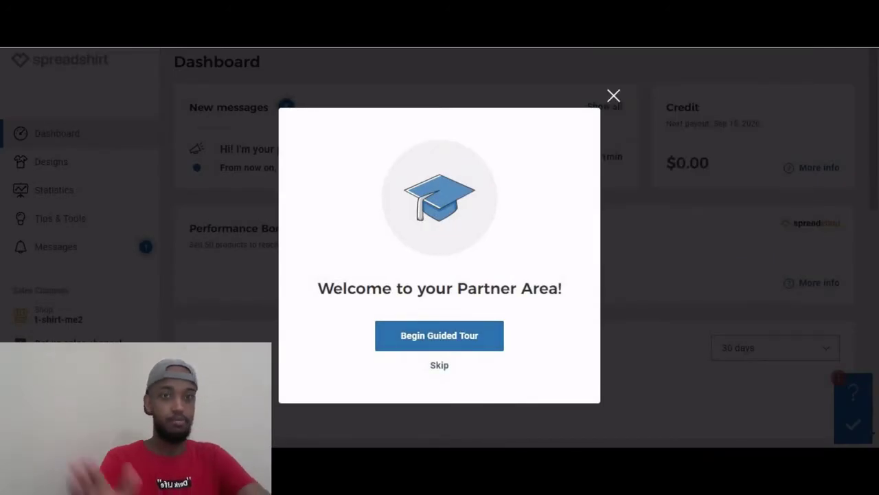
{"action": "key", "text": "Escape"}
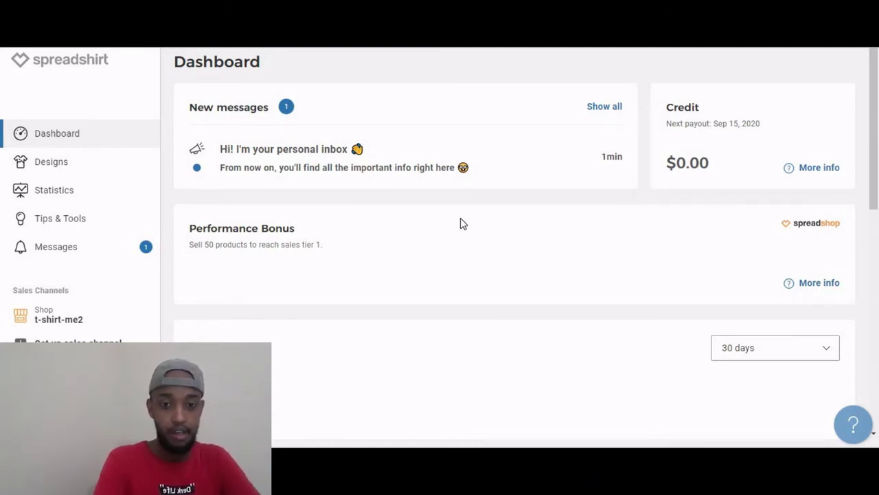
Open the design upload file picker, cancel it, and open a new browser tab.
{"action": "left_click", "coordinate": [45, 165]}
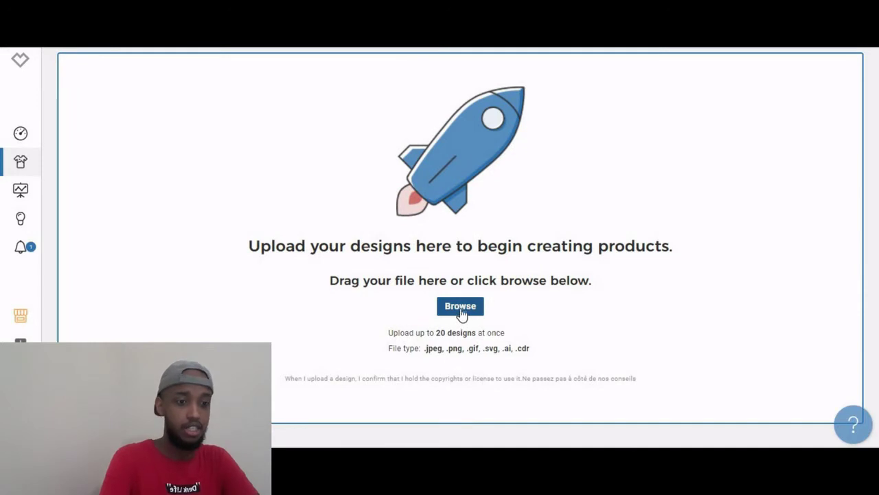
{"action": "left_click", "coordinate": [454, 311]}
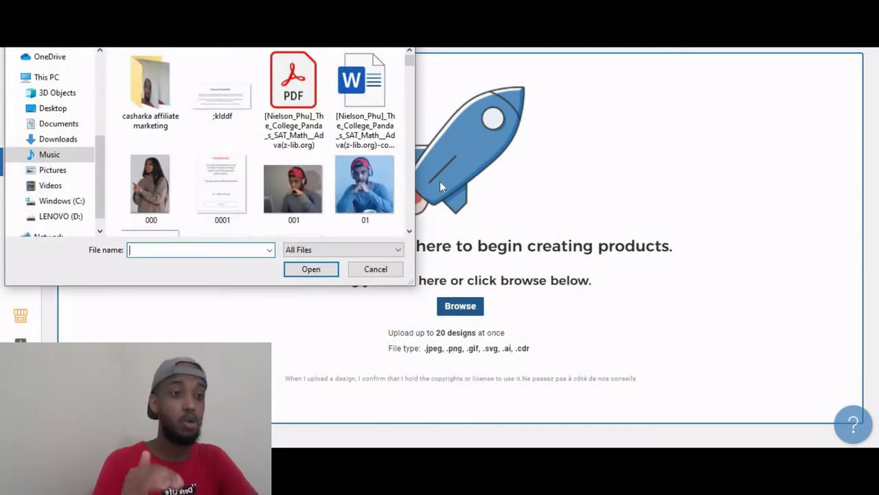
{"action": "key", "text": "Escape"}
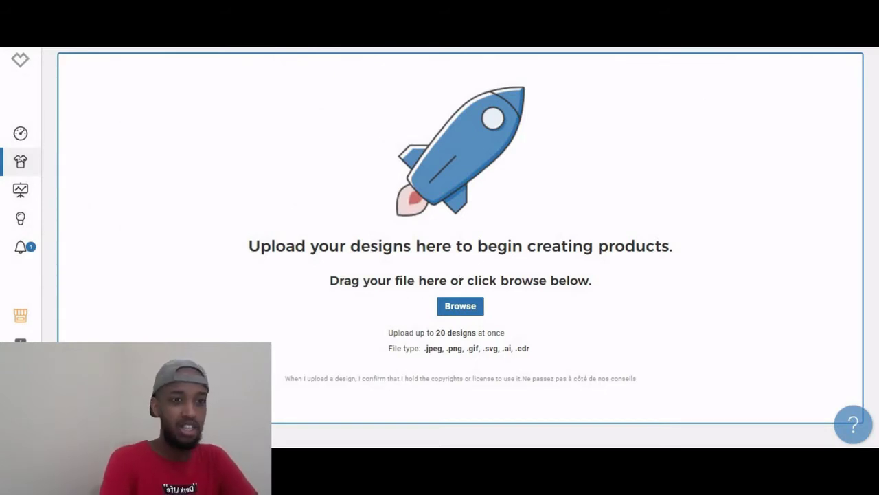
{"action": "key", "text": "ctrl+t"}
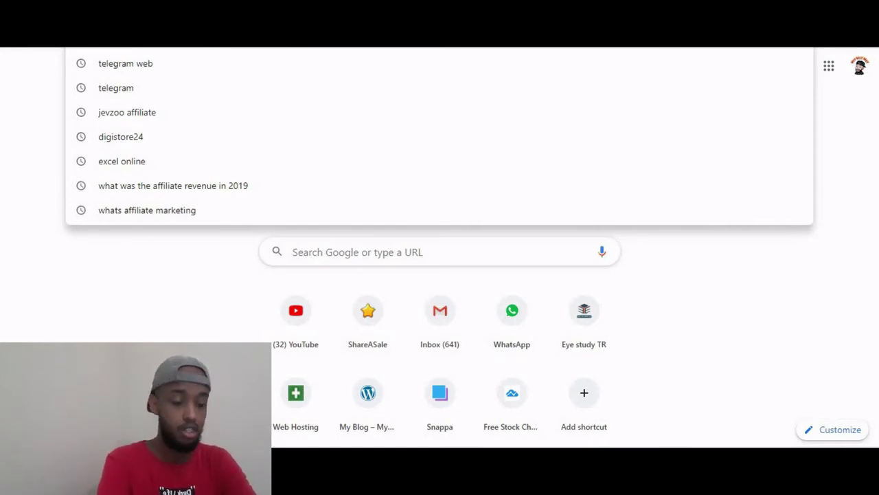
Go to snappa.com/app and log out of the Snappa account.
{"action": "type", "text": "snappa.com/app"}
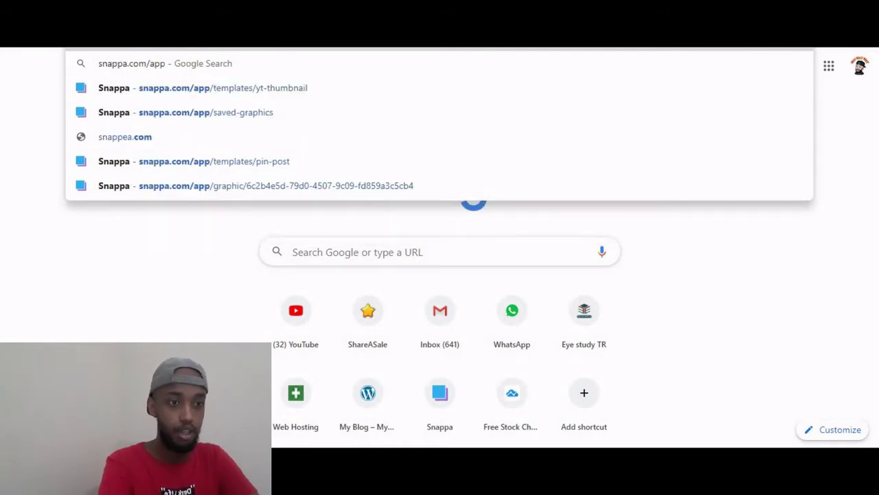
{"action": "key", "text": "Return"}
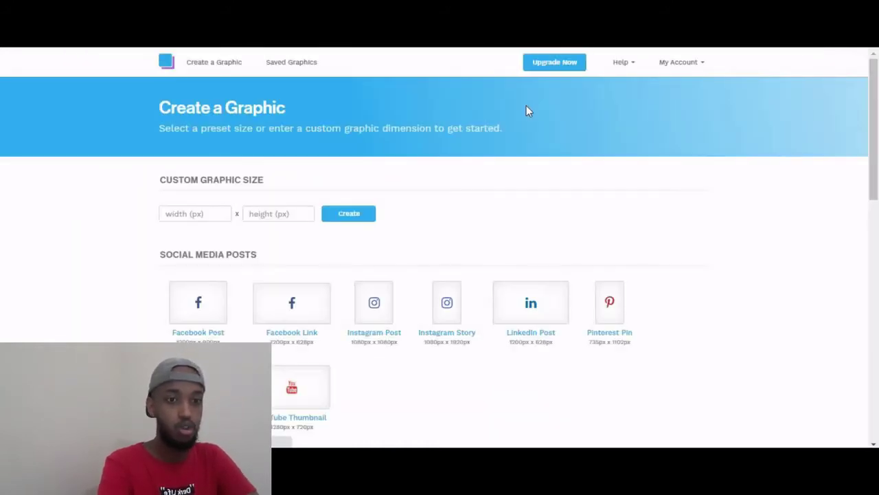
{"action": "left_click", "coordinate": [672, 68]}
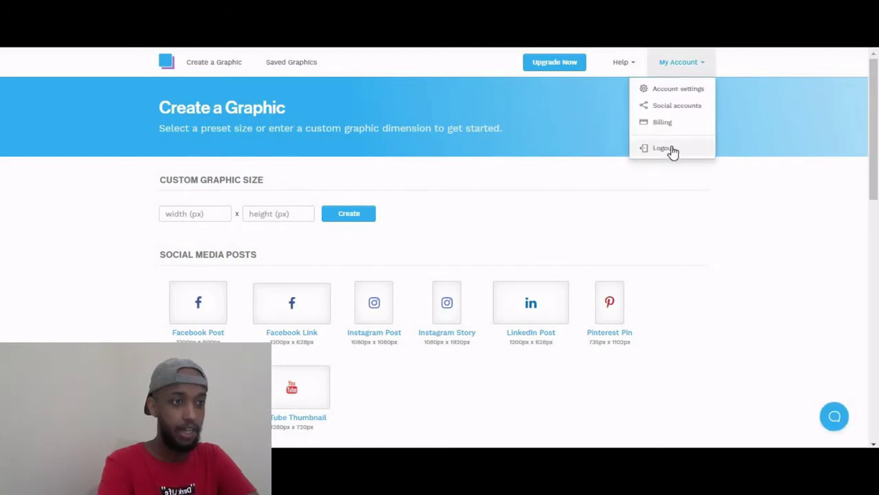
{"action": "left_click", "coordinate": [673, 147]}
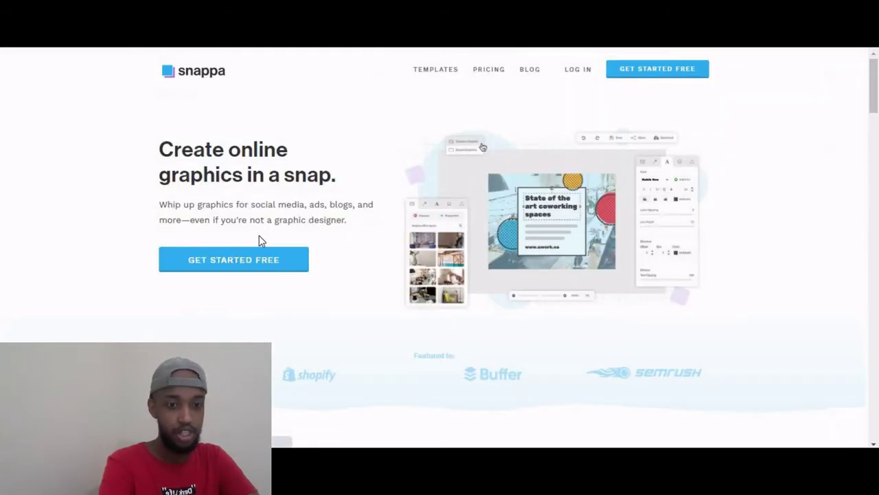
Log back into Snappa using the saved e-mail and the account password.
{"action": "left_click", "coordinate": [257, 272]}
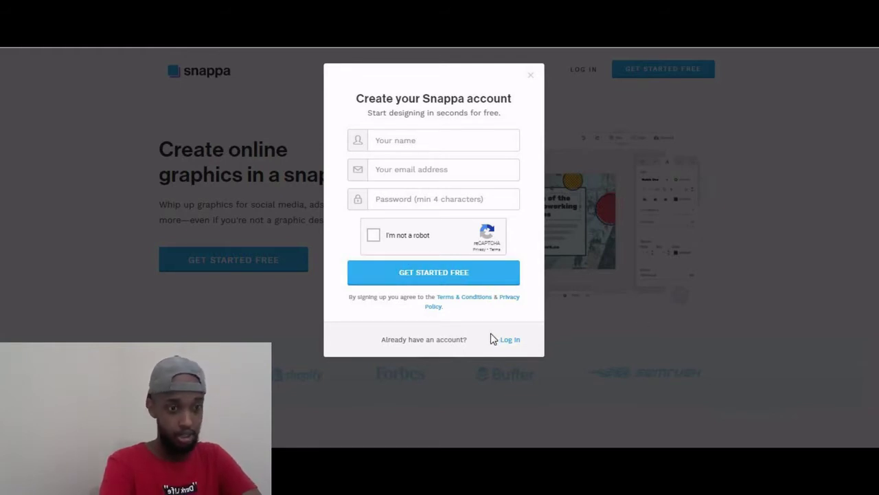
{"action": "left_click", "coordinate": [510, 340]}
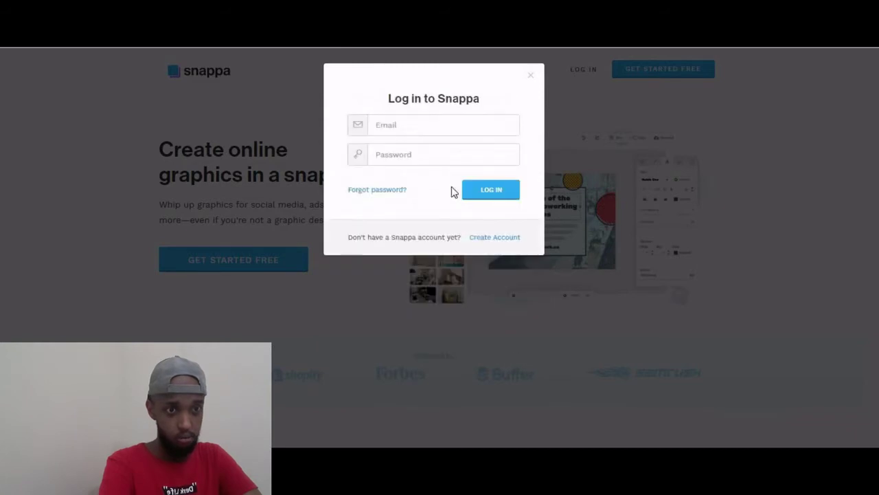
{"action": "left_click", "coordinate": [402, 121]}
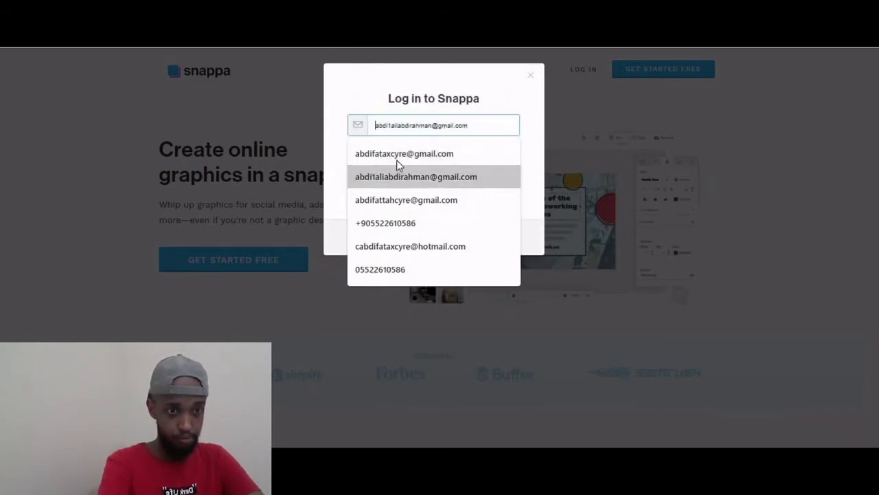
{"action": "left_click", "coordinate": [401, 153]}
{"action": "left_click", "coordinate": [401, 157]}
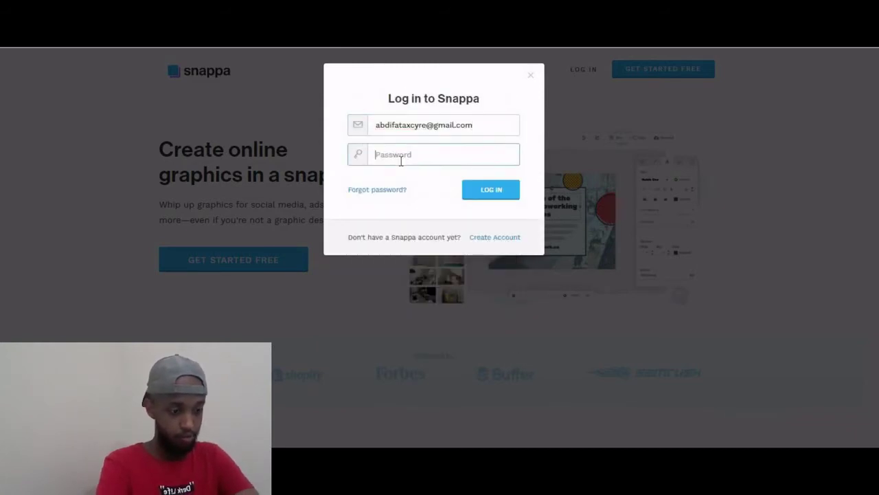
{"action": "type", "text": "••••••••"}
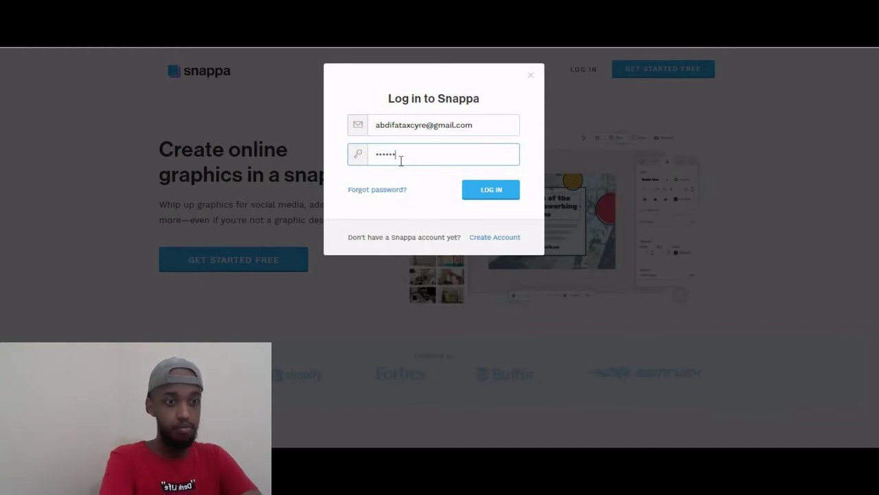
{"action": "left_click", "coordinate": [491, 189]}
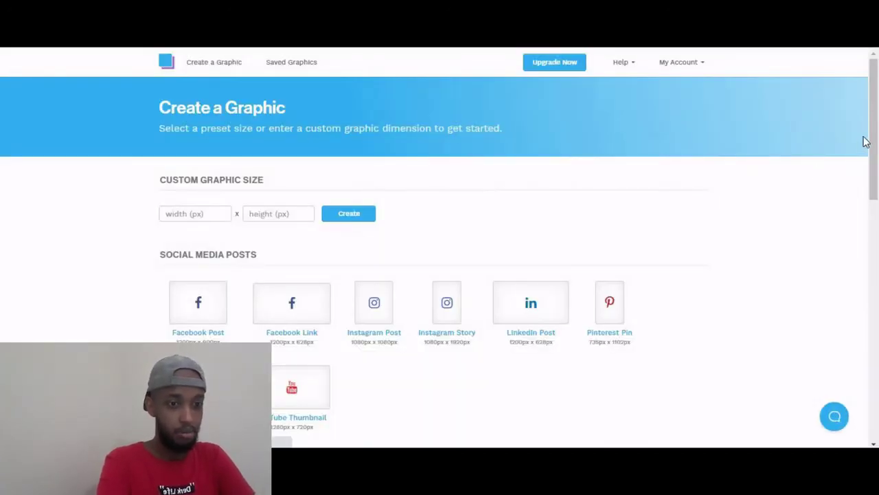
Open the 'Music for the Soul' SoundCloud Banner template at 2480 × 580 px.
{"action": "left_click_drag", "start_coordinate": [874, 176], "coordinate": [503, 325]}
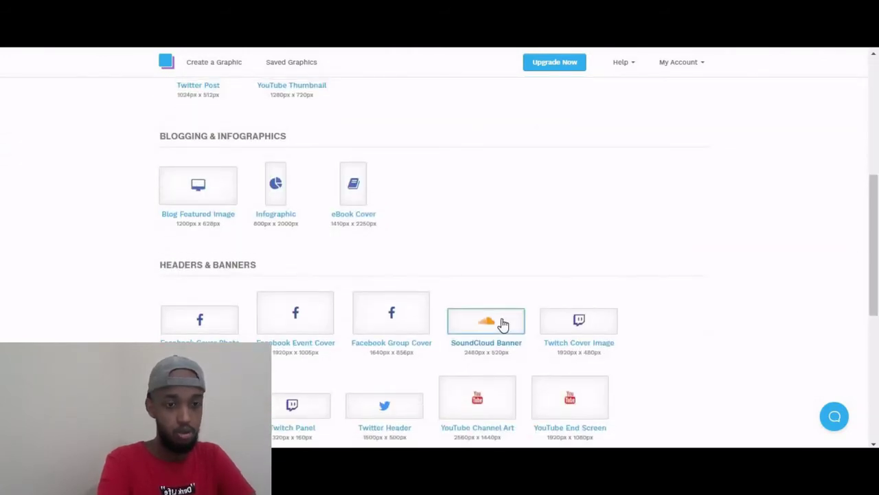
{"action": "left_click", "coordinate": [502, 318]}
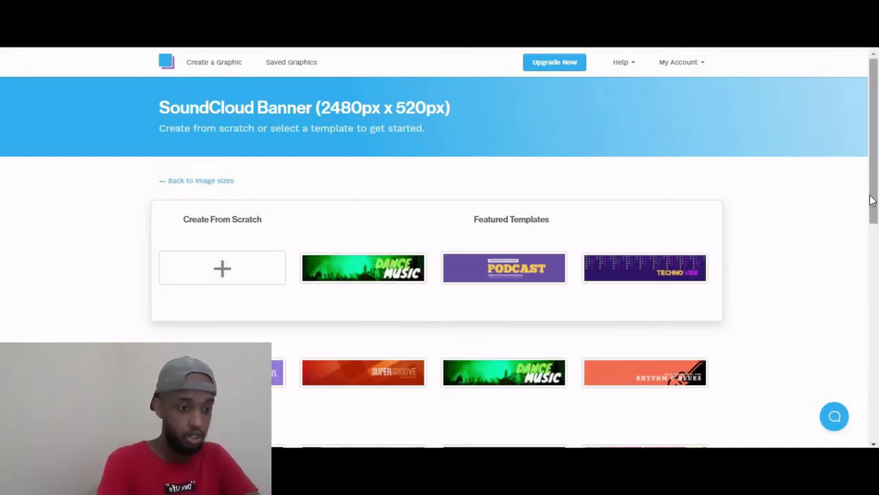
{"action": "left_click_drag", "start_coordinate": [871, 199], "coordinate": [868, 328]}
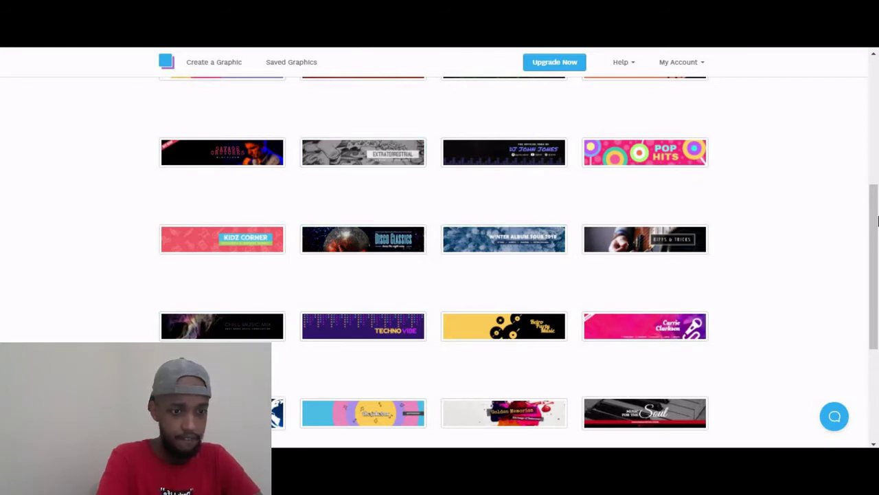
{"action": "left_click_drag", "start_coordinate": [877, 219], "coordinate": [877, 295]}
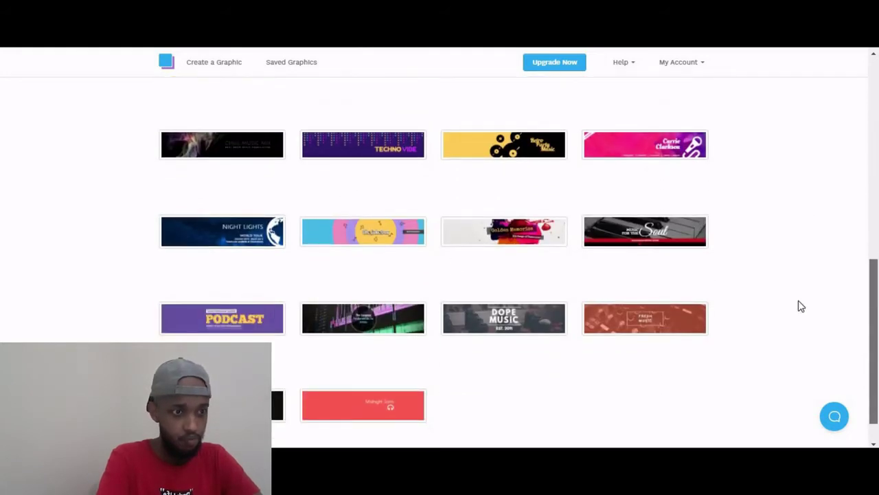
{"action": "left_click", "coordinate": [622, 237]}
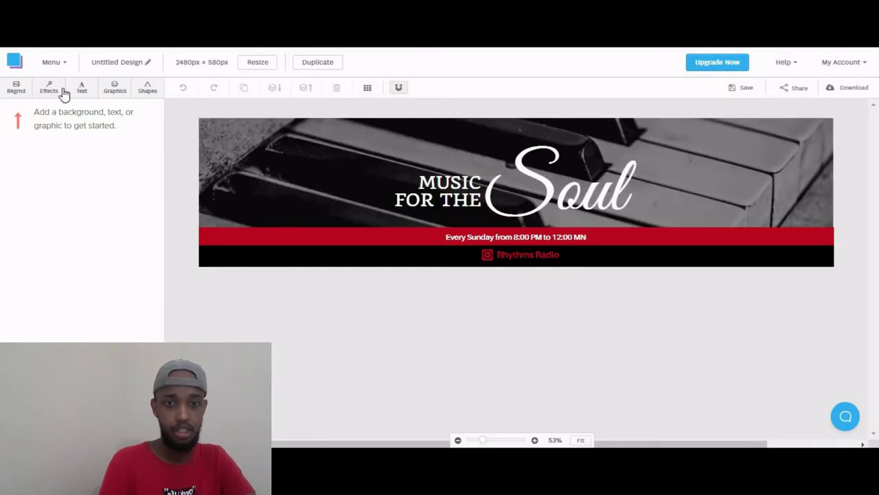
Replace the banner's background with a sunset photo from a 'dark' photo search.
{"action": "left_click", "coordinate": [17, 88]}
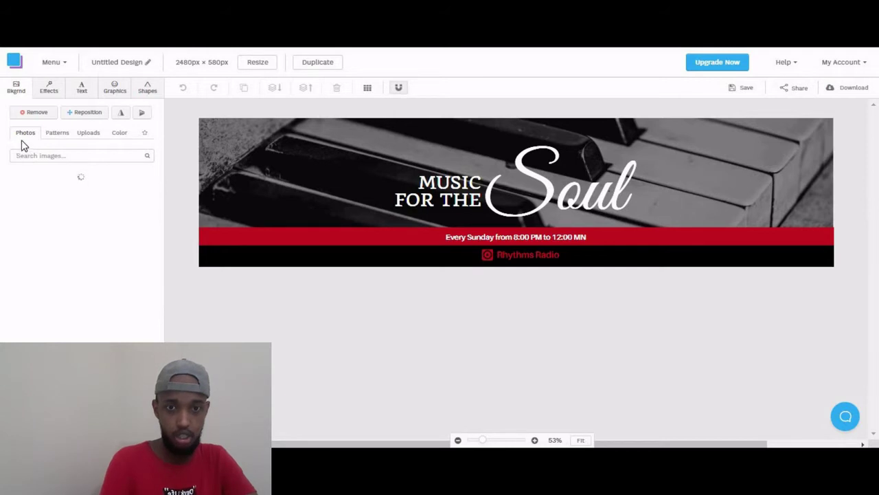
{"action": "left_click_drag", "start_coordinate": [24, 135], "coordinate": [33, 155]}
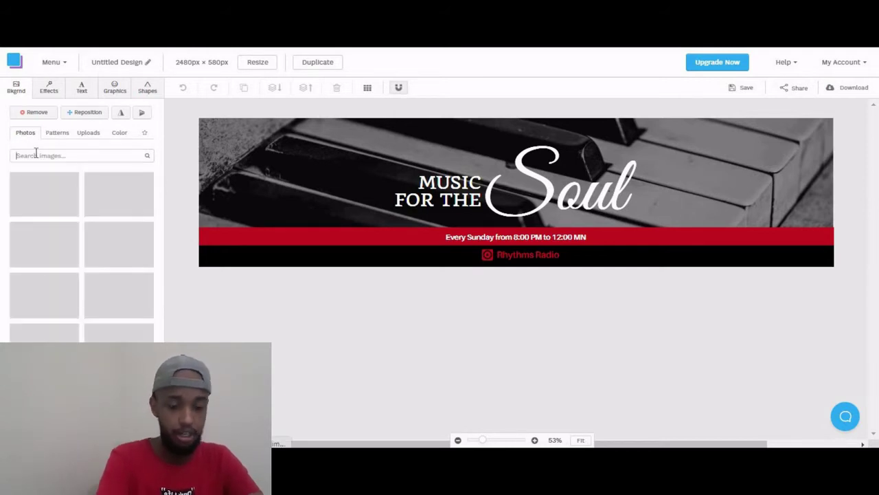
{"action": "key", "text": "BackSpace"}
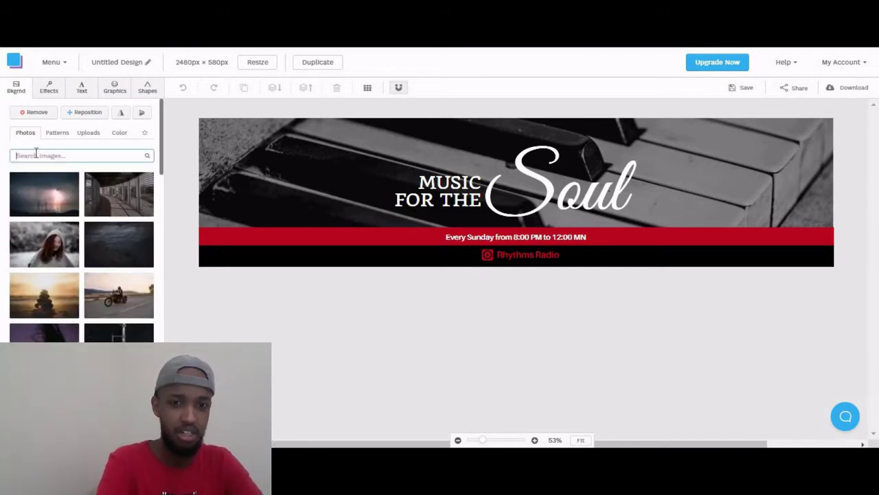
{"action": "type", "text": "b"}
{"action": "key", "text": "BackSpace"}
{"action": "type", "text": "d"}
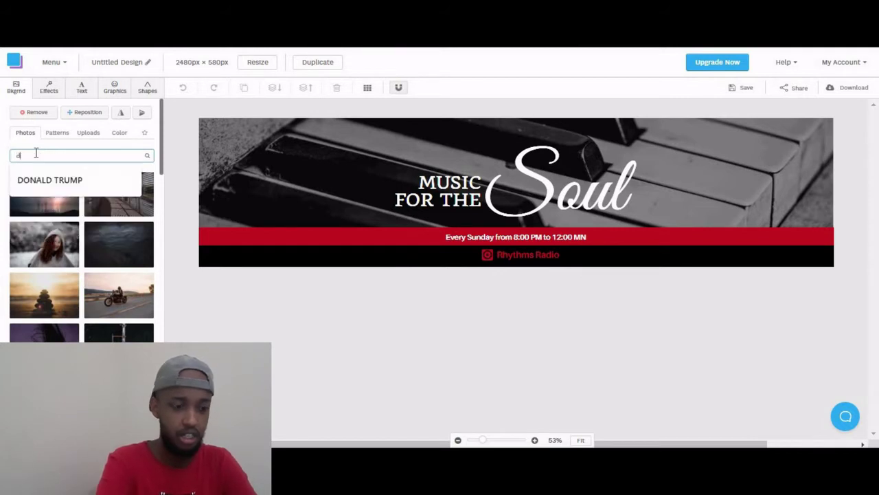
{"action": "type", "text": "a"}
{"action": "key", "text": "BackSpace"}
{"action": "type", "text": "ark"}
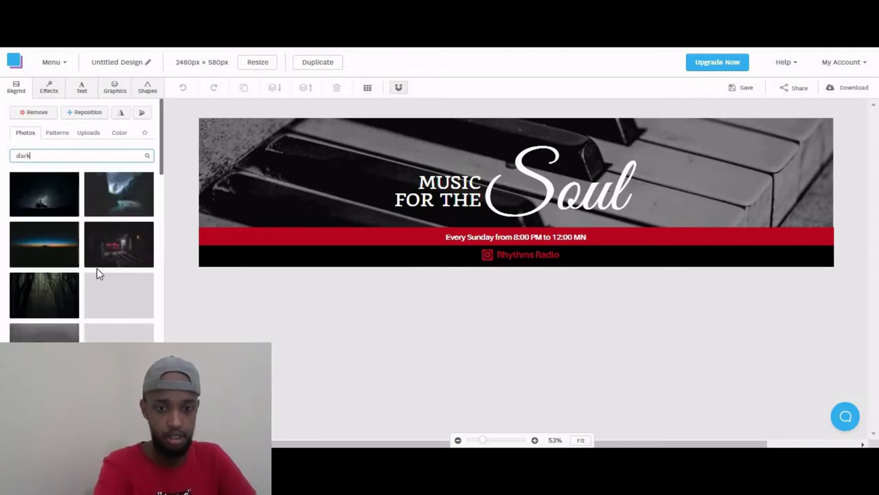
{"action": "left_click", "coordinate": [51, 249]}
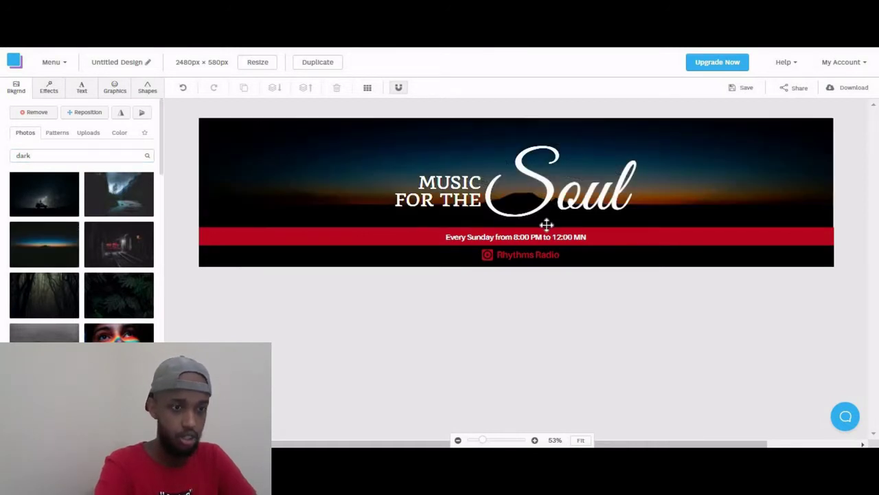
Remove the 'MUSIC FOR THE' wording and centre the Soul title on the banner.
{"action": "double_click", "coordinate": [450, 183]}
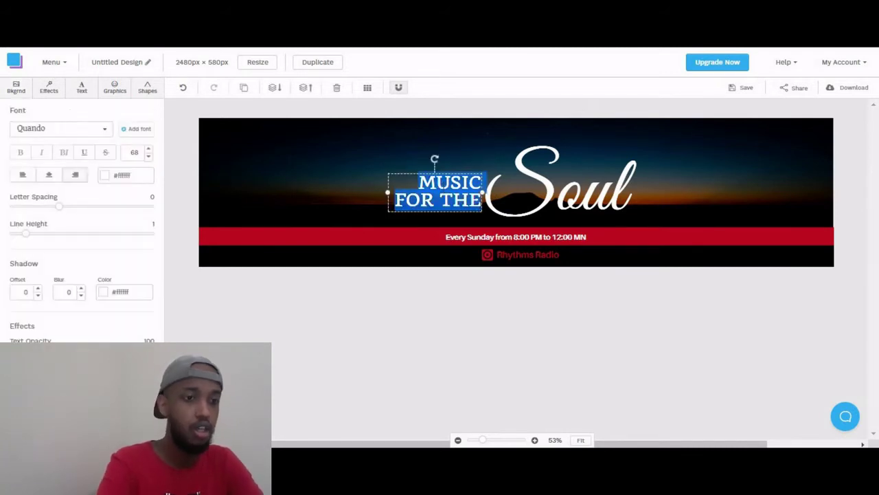
{"action": "key", "text": "BackSpace"}
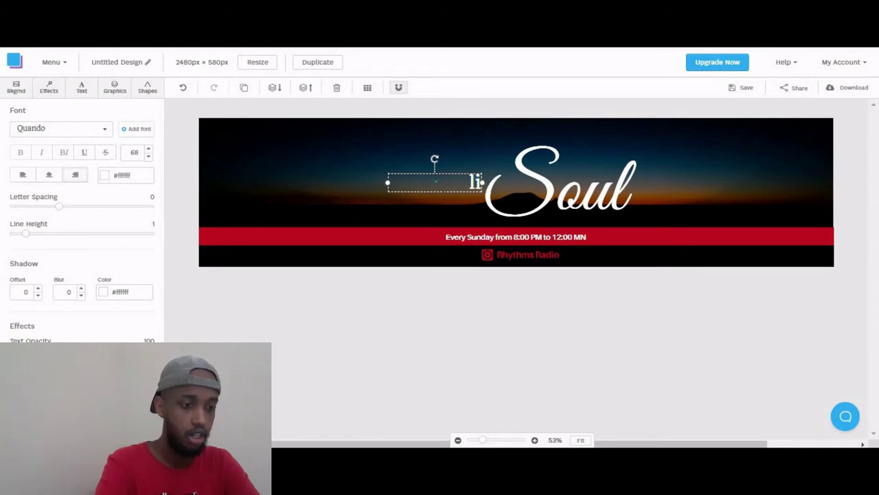
{"action": "type", "text": "live"}
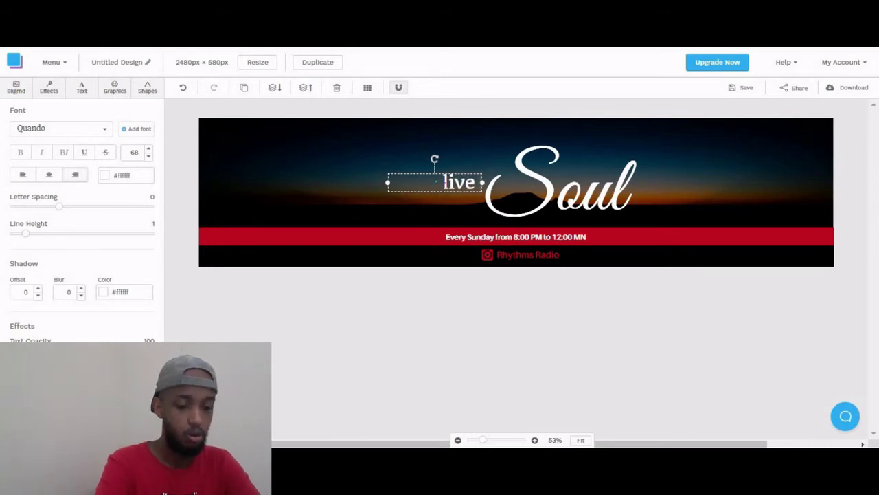
{"action": "key", "text": "BackSpace"}
{"action": "key", "text": "BackSpace"}
{"action": "key", "text": "BackSpace"}
{"action": "key", "text": "BackSpace"}
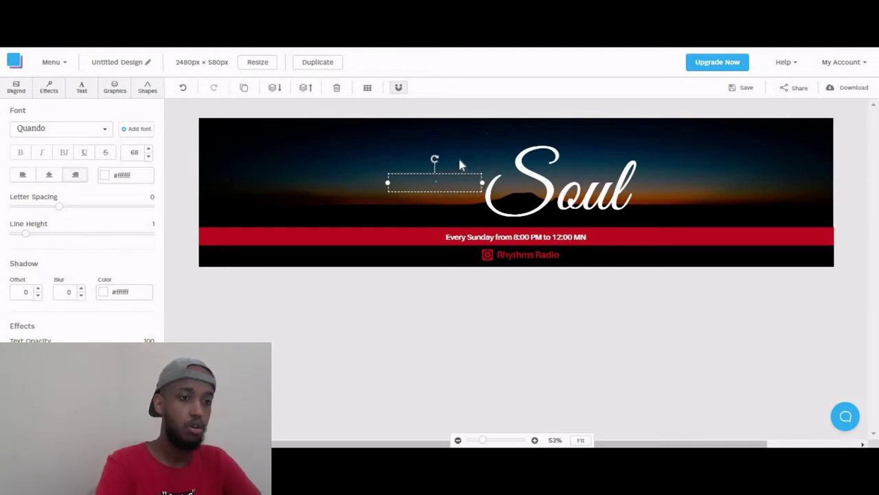
{"action": "left_click", "coordinate": [534, 197]}
{"action": "left_click", "coordinate": [498, 196]}
{"action": "left_click_drag", "start_coordinate": [499, 196], "coordinate": [476, 195]}
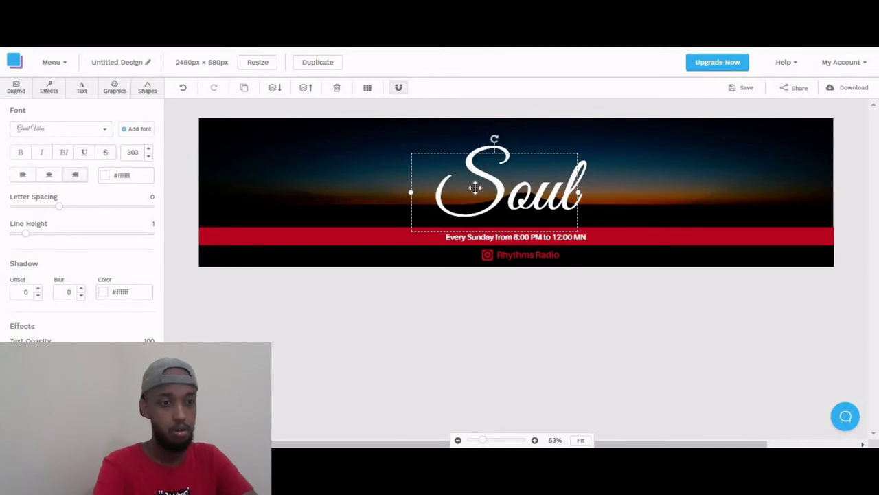
{"action": "left_click", "coordinate": [358, 217]}
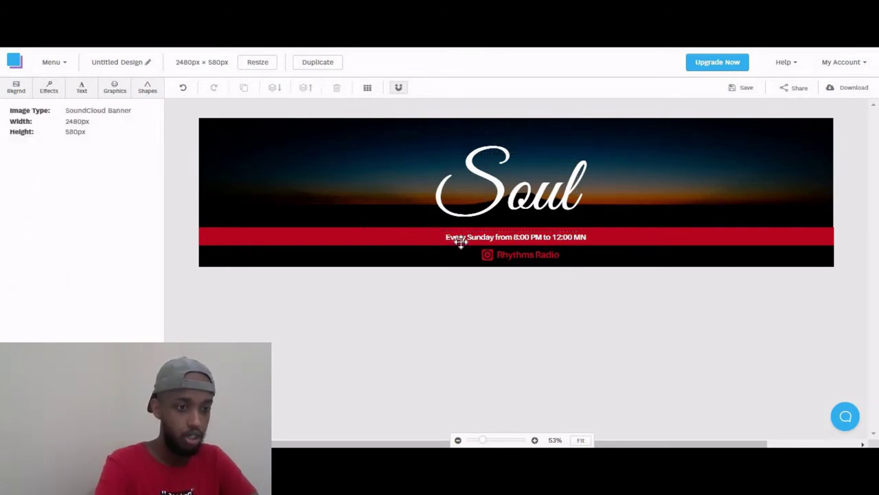
Delete the Rhythms Radio text and the radio logo icon layers.
{"action": "left_click", "coordinate": [499, 255]}
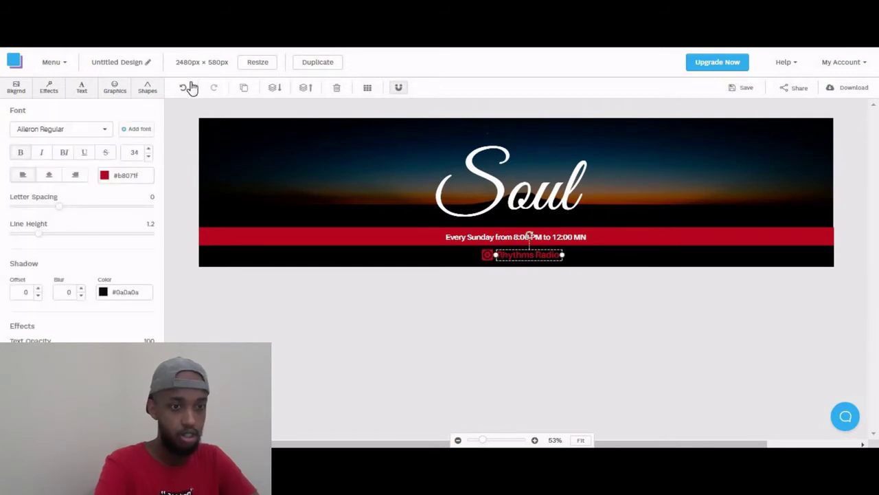
{"action": "left_click", "coordinate": [337, 87]}
{"action": "left_click", "coordinate": [487, 255]}
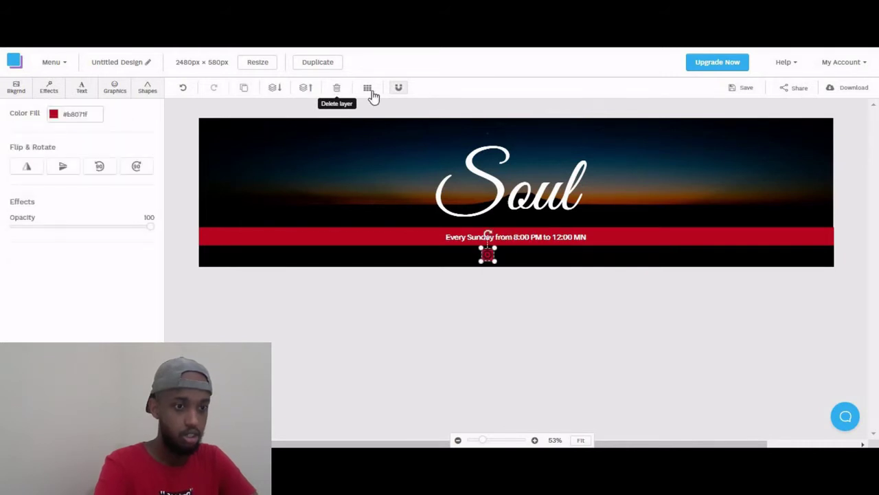
{"action": "left_click", "coordinate": [337, 88]}
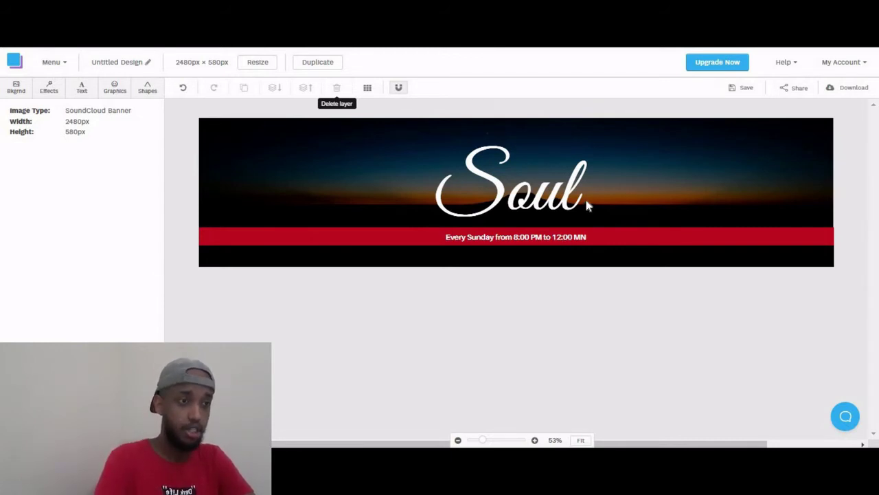
Download the Soul banner as a web-optimized JPG, then bring up the Windows Start menu.
{"action": "left_click", "coordinate": [829, 90]}
{"action": "left_click", "coordinate": [809, 108]}
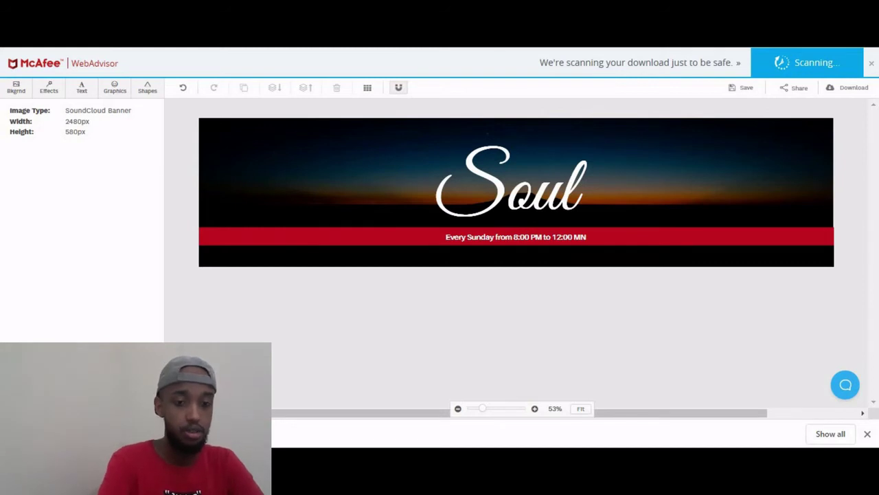
{"action": "key", "text": "super"}
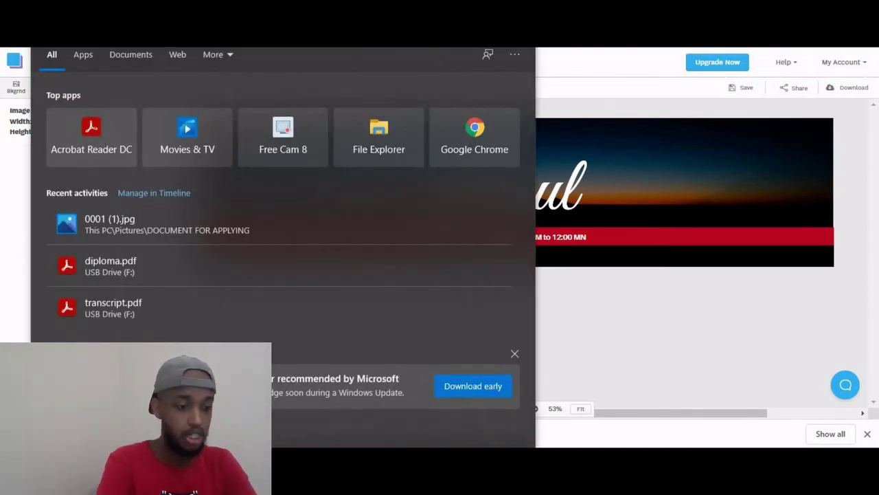
Open Snipping Tool from search and close it without saving the old logo snip.
{"action": "type", "text": "sn"}
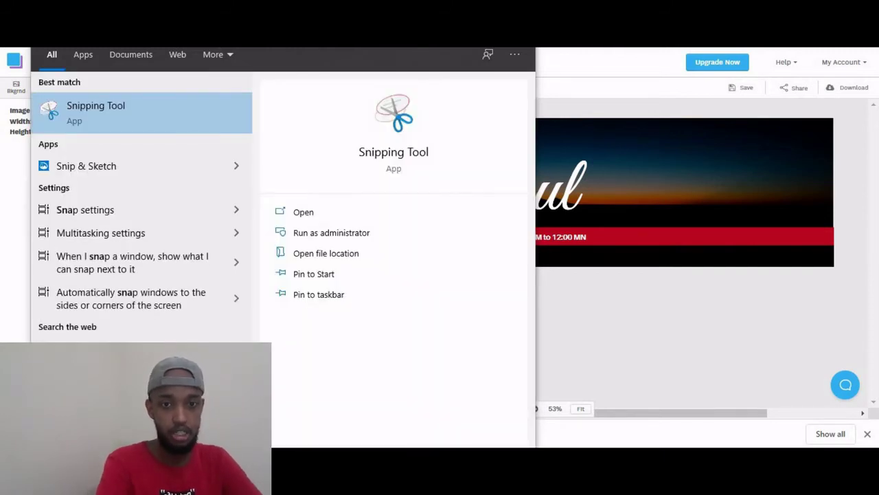
{"action": "left_click", "coordinate": [95, 98]}
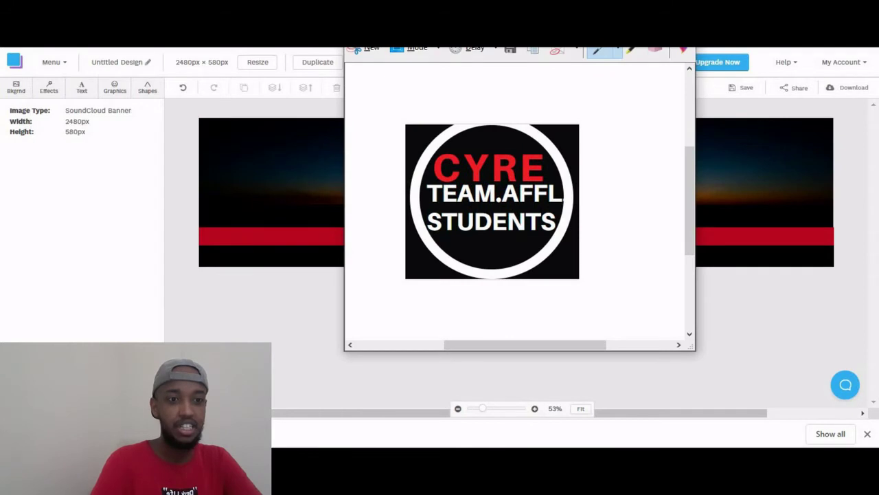
{"action": "left_click", "coordinate": [358, 44]}
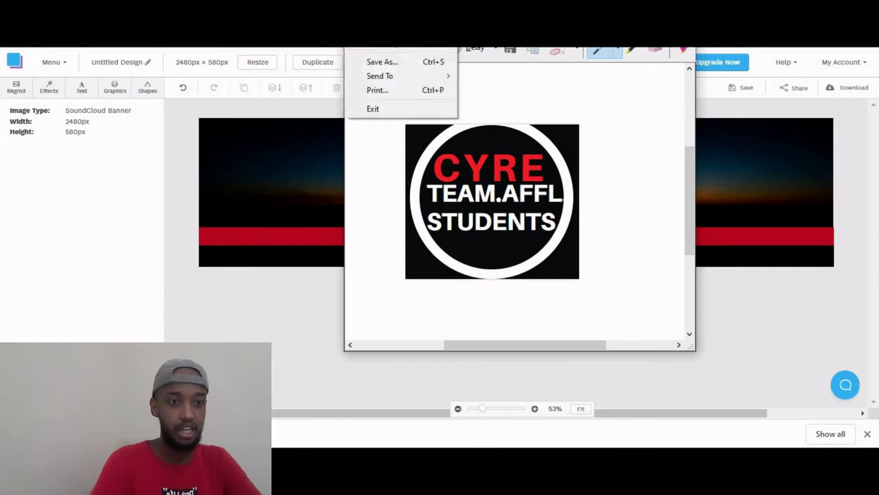
{"action": "left_click", "coordinate": [388, 62]}
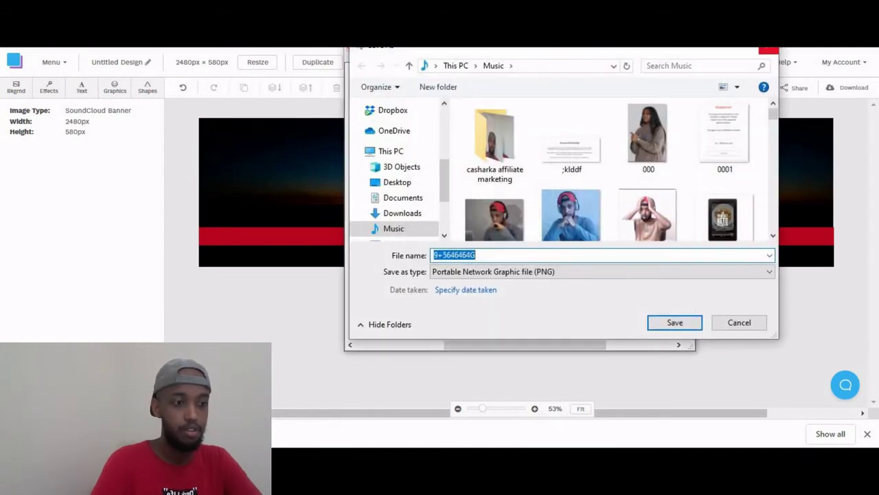
{"action": "left_click", "coordinate": [739, 322]}
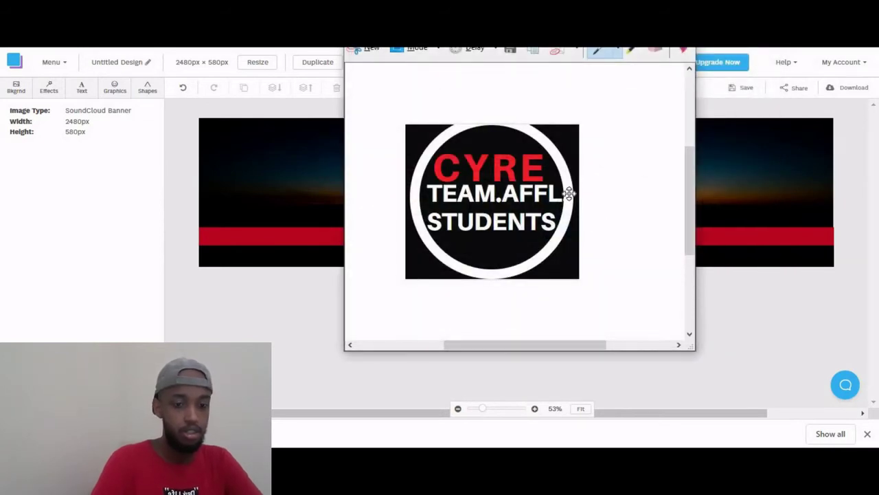
{"action": "left_click", "coordinate": [781, 391]}
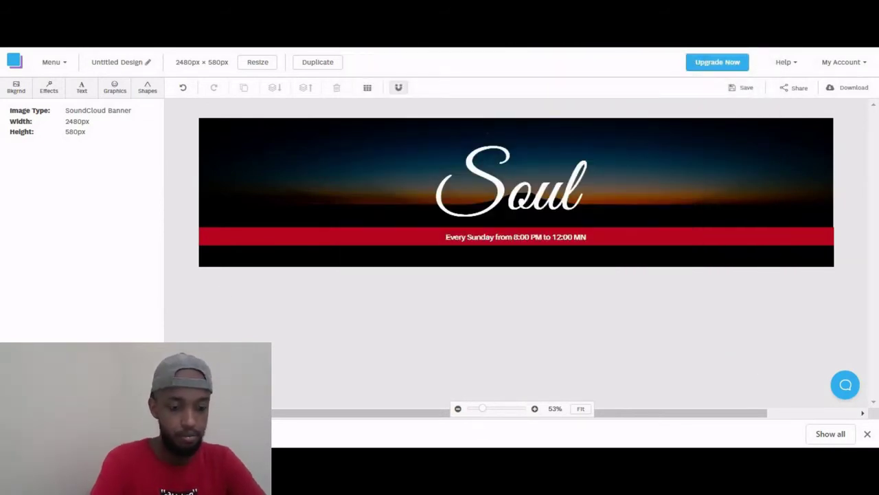
Relaunch Snipping Tool, snip the Soul banner corner to corner, and minimize the tool.
{"action": "key", "text": "super"}
{"action": "type", "text": "sni"}
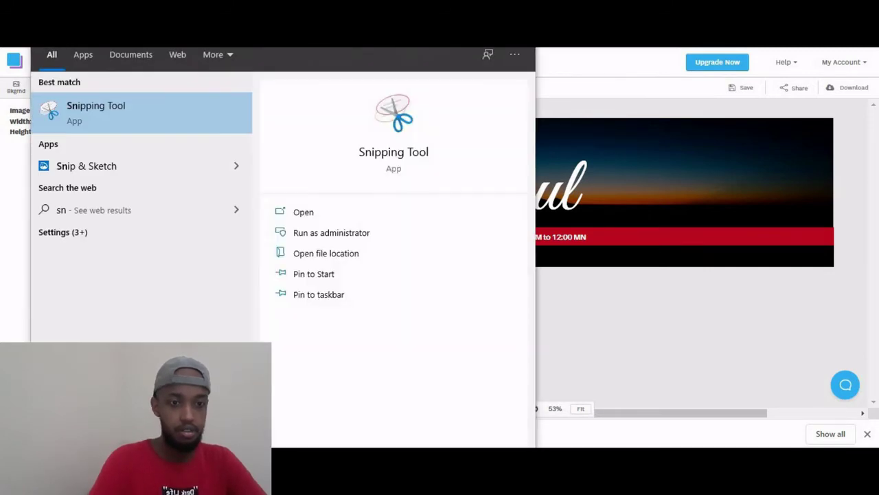
{"action": "left_click", "coordinate": [63, 113]}
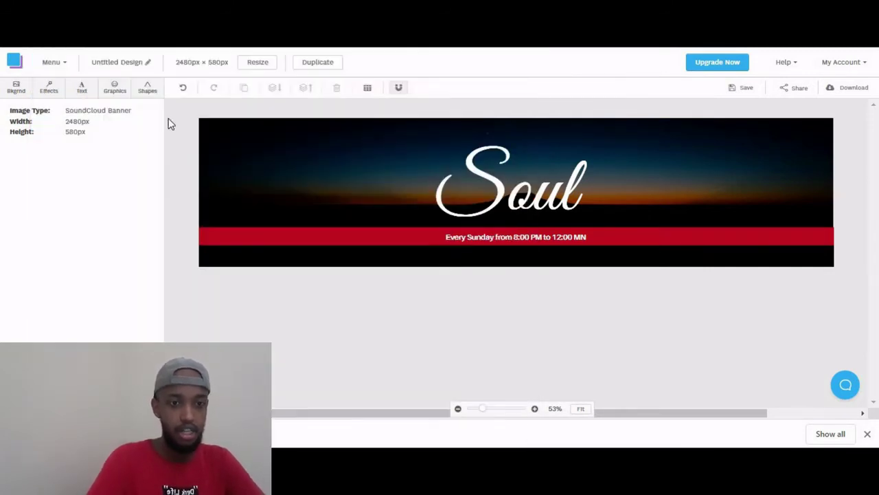
{"action": "left_click", "coordinate": [330, 189]}
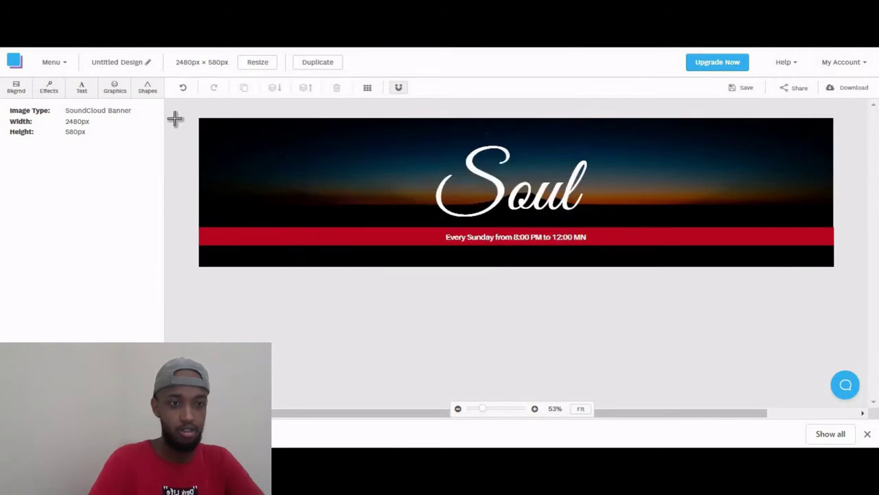
{"action": "left_click_drag", "start_coordinate": [200, 118], "coordinate": [834, 267]}
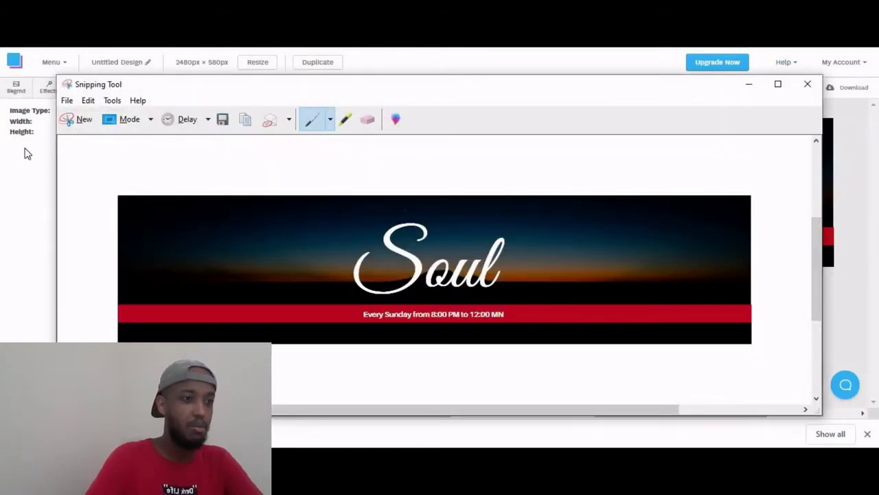
{"action": "left_click", "coordinate": [748, 88]}
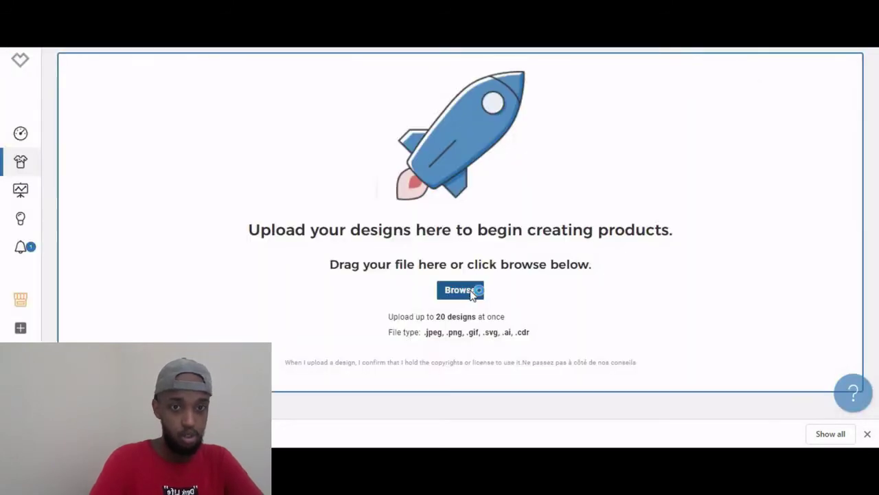
Upload Untitled Design (19) from the Downloads folder and dismiss the upload status.
{"action": "left_click", "coordinate": [460, 290]}
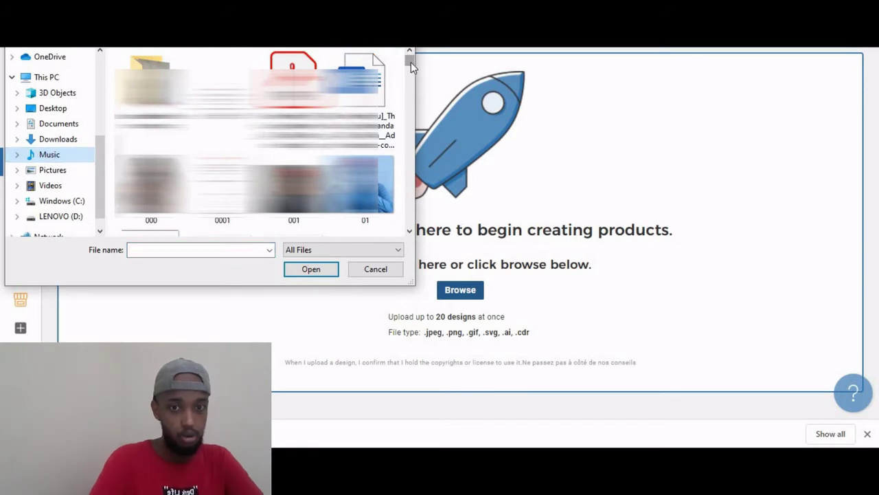
{"action": "scroll", "coordinate": [411, 63], "scroll_direction": "down", "scroll_amount": 5}
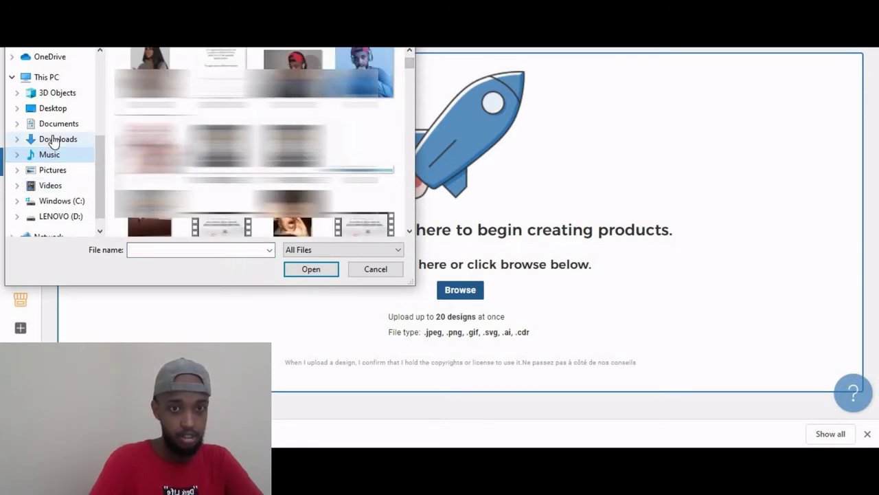
{"action": "left_click", "coordinate": [55, 140]}
{"action": "left_click", "coordinate": [165, 89]}
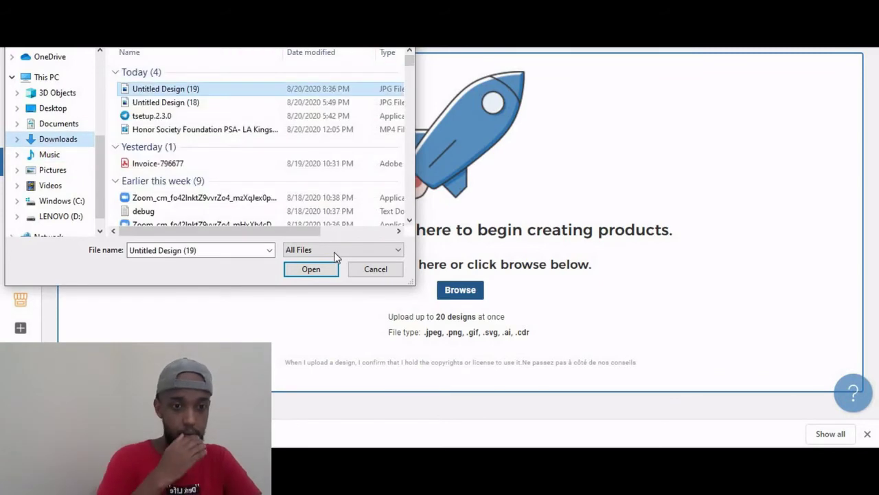
{"action": "left_click", "coordinate": [326, 268]}
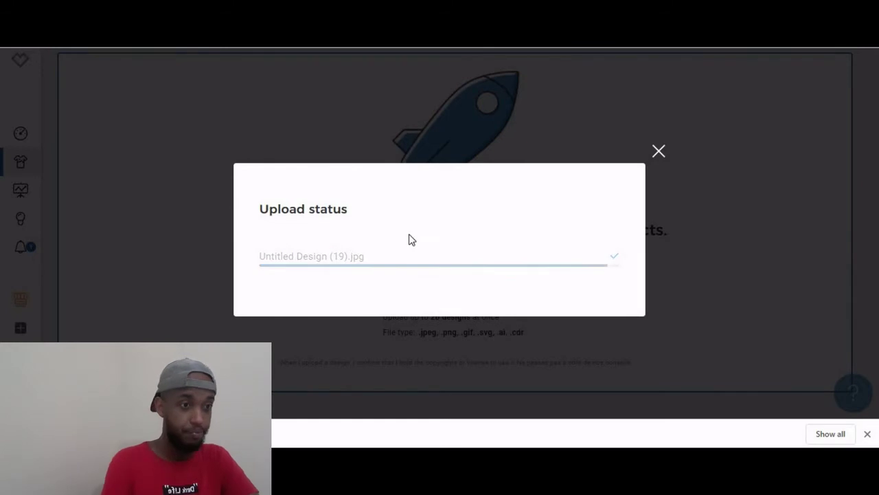
{"action": "left_click", "coordinate": [664, 154]}
Create products from Untitled Design 19, scaling the design to 56% at the top of the men's t-shirt chest.
{"action": "mouse_move", "coordinate": [347, 308]}
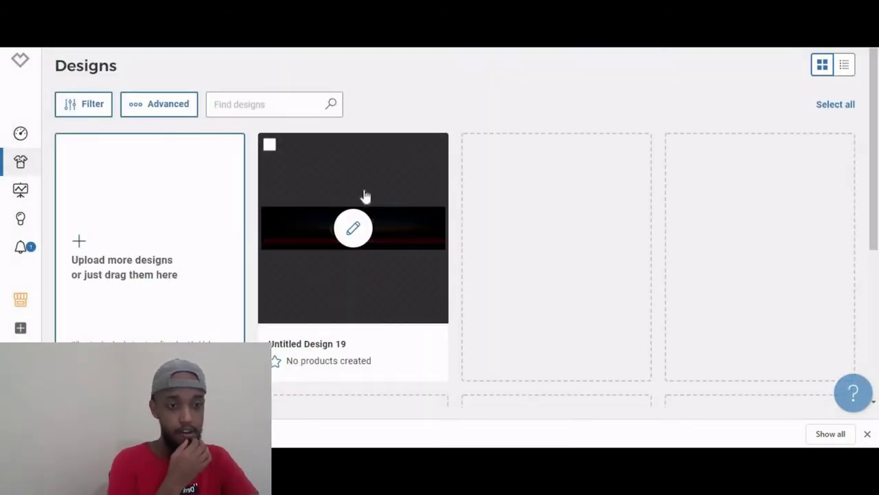
{"action": "left_click", "coordinate": [355, 230]}
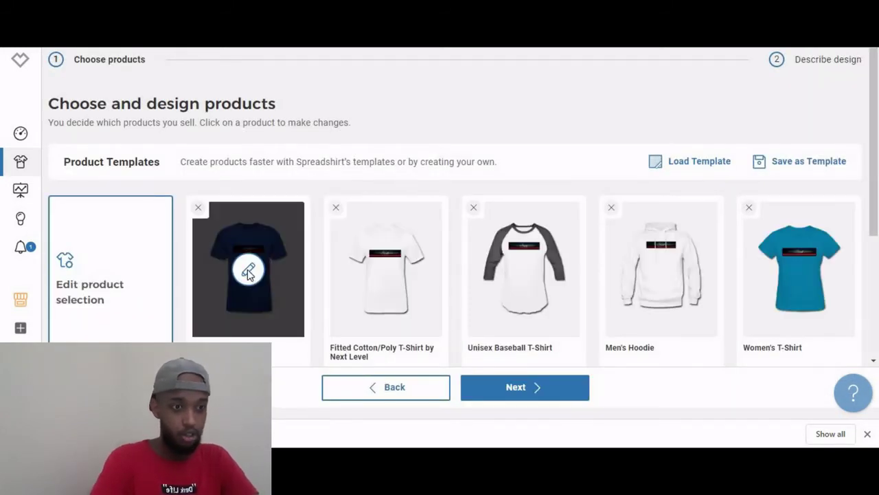
{"action": "left_click", "coordinate": [249, 271]}
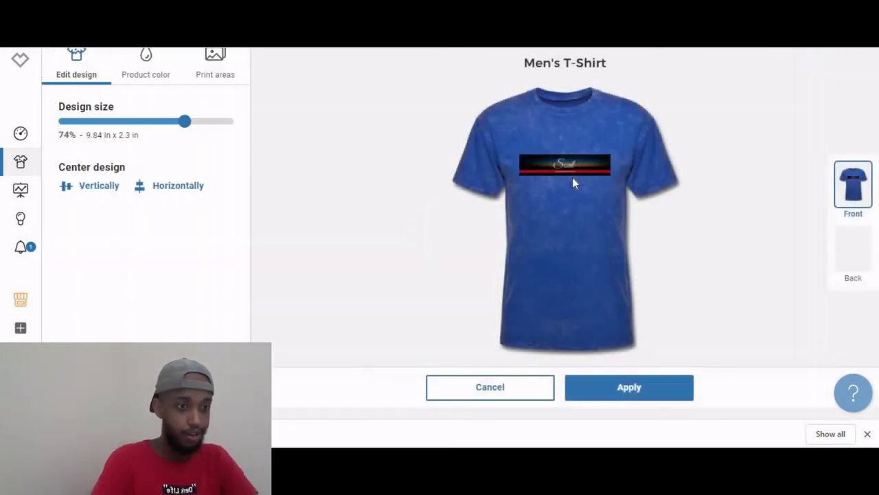
{"action": "left_click_drag", "start_coordinate": [564, 165], "coordinate": [564, 153]}
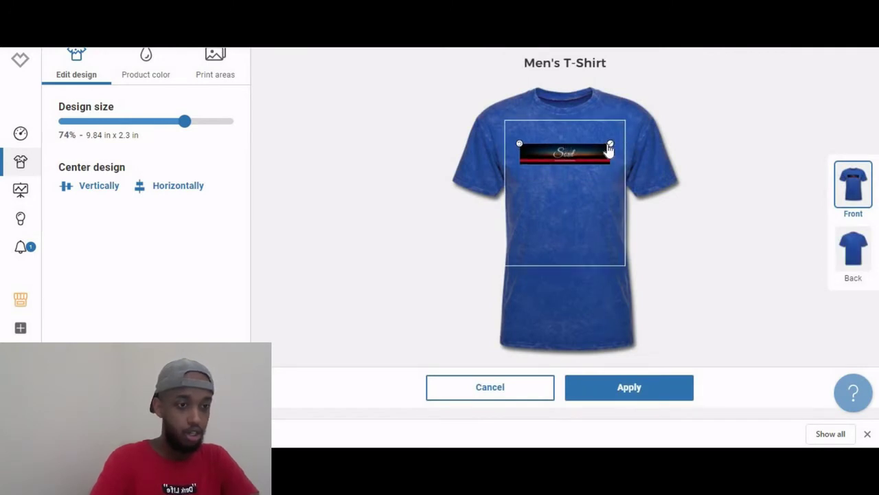
{"action": "left_click_drag", "start_coordinate": [609, 148], "coordinate": [605, 147]}
{"action": "left_click_drag", "start_coordinate": [599, 149], "coordinate": [591, 151]}
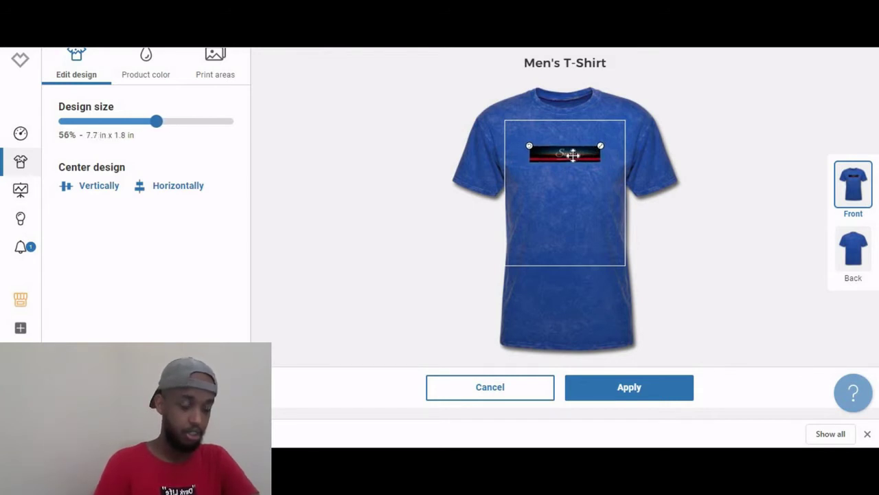
{"action": "left_click_drag", "start_coordinate": [566, 155], "coordinate": [569, 149]}
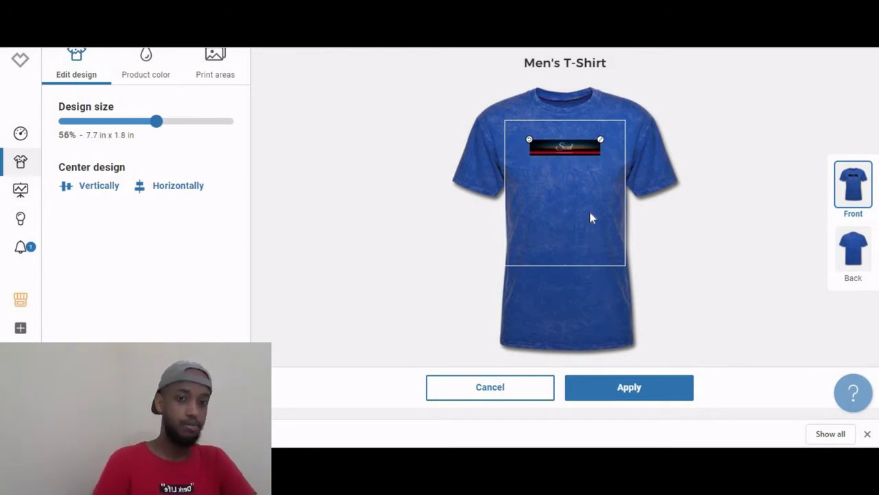
{"action": "left_click", "coordinate": [651, 220]}
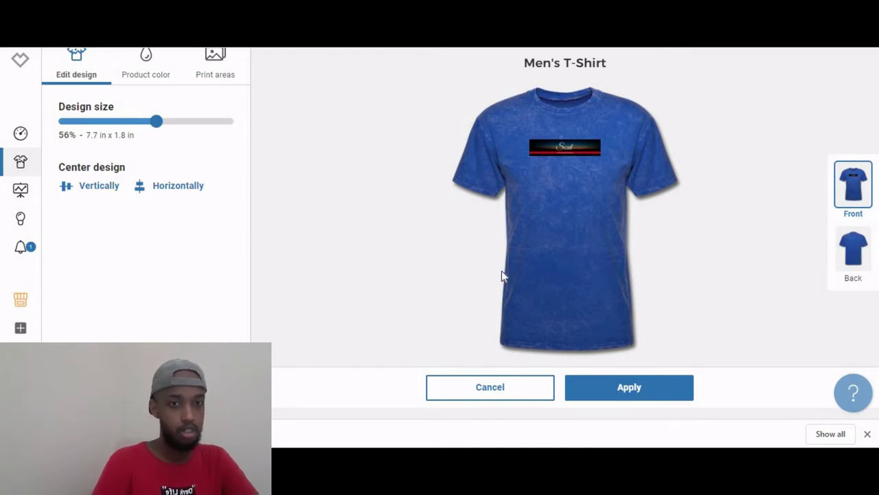
{"action": "left_click", "coordinate": [212, 60]}
{"action": "mouse_move", "coordinate": [104, 189]}
{"action": "left_mouse_down"}
{"action": "mouse_move", "coordinate": [98, 290]}
{"action": "mouse_move", "coordinate": [99, 199]}
{"action": "left_mouse_up"}
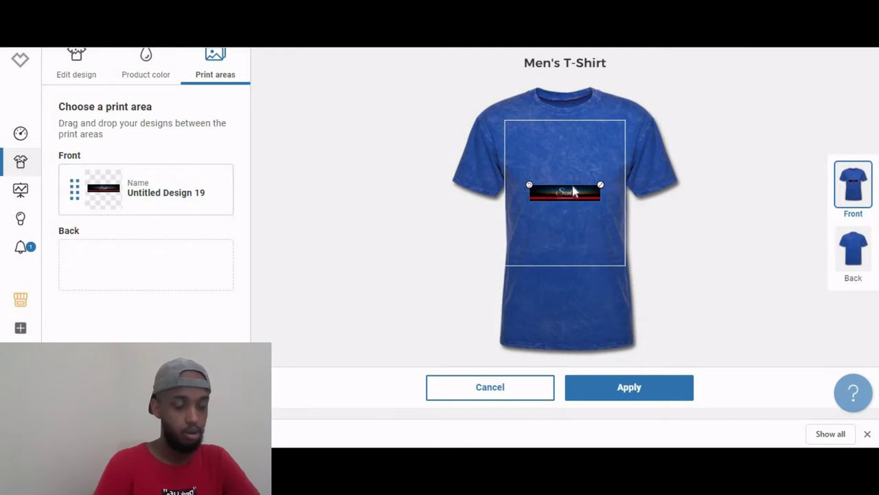
{"action": "left_click_drag", "start_coordinate": [558, 188], "coordinate": [562, 142]}
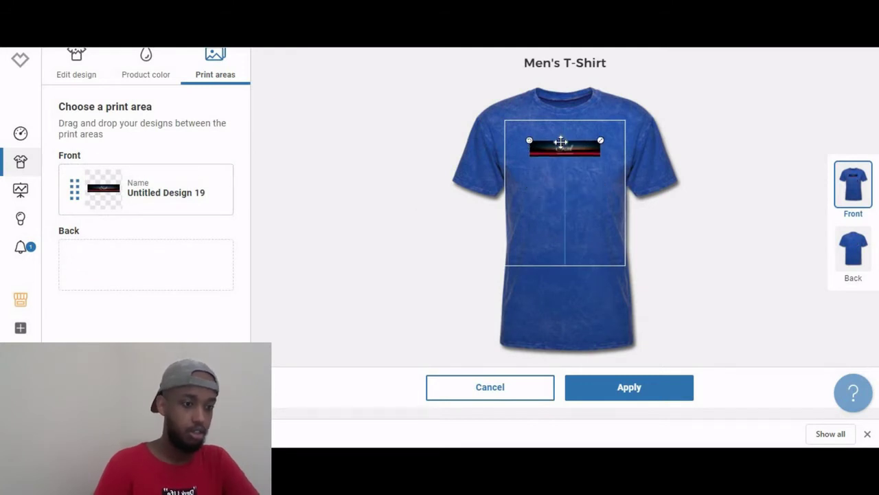
{"action": "left_click", "coordinate": [637, 397]}
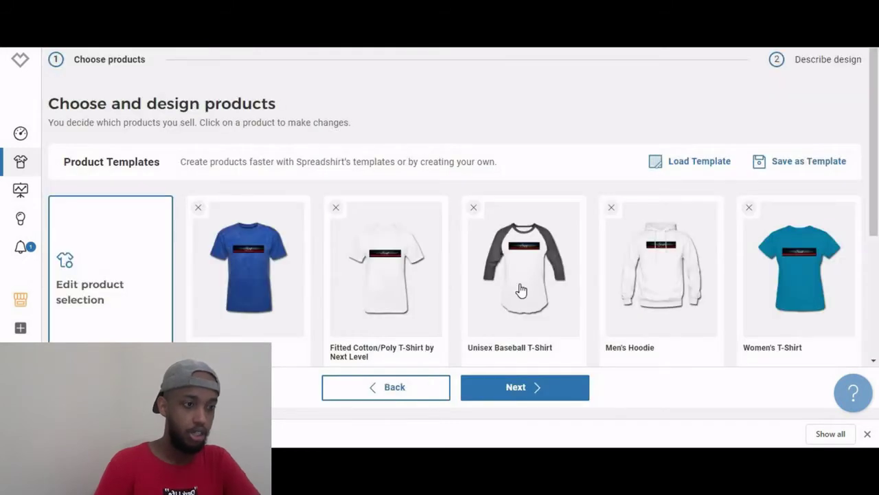
Nudge the design slightly lower on the Men's Hoodie and apply it.
{"action": "mouse_move", "coordinate": [662, 270]}
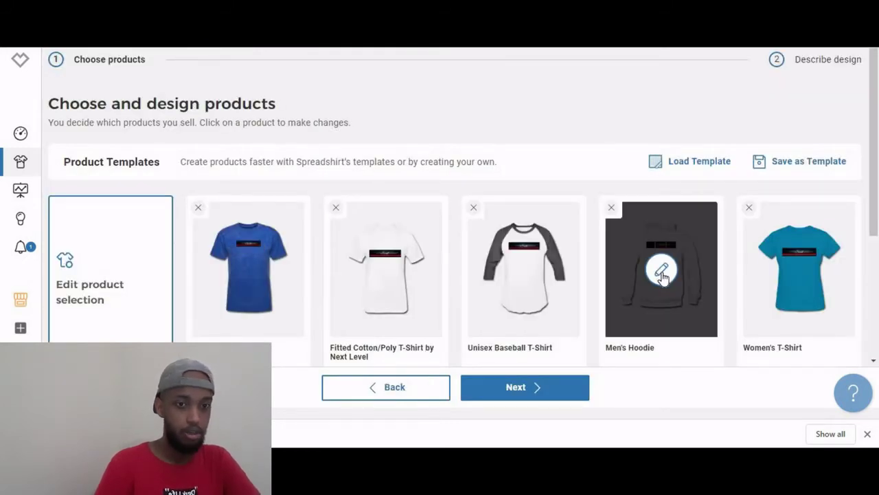
{"action": "left_click", "coordinate": [661, 272]}
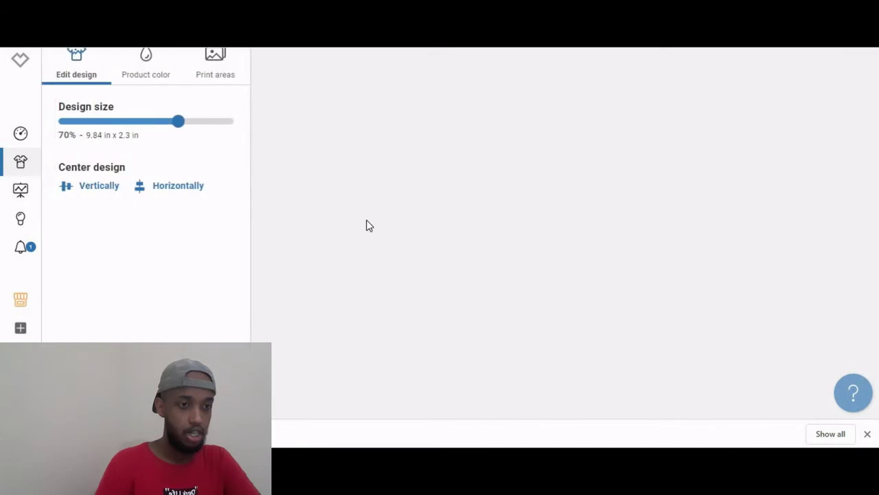
{"action": "left_click_drag", "start_coordinate": [571, 157], "coordinate": [571, 162]}
{"action": "left_click", "coordinate": [574, 258]}
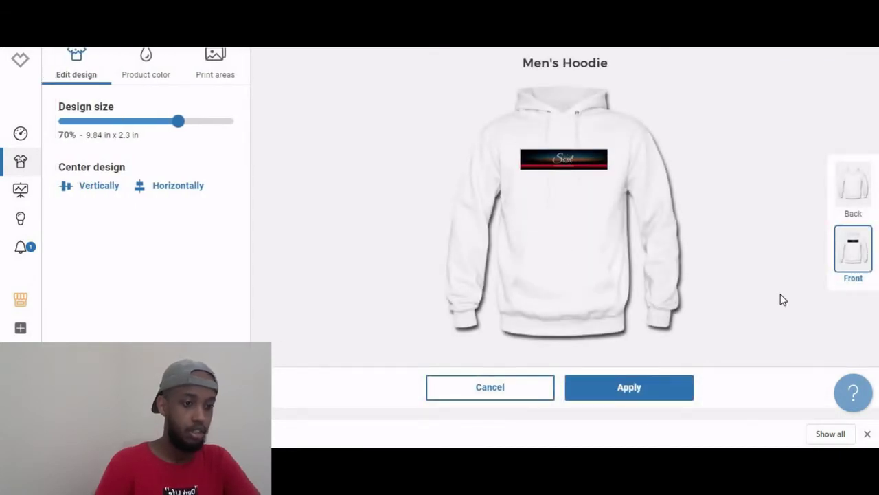
{"action": "left_click", "coordinate": [609, 394]}
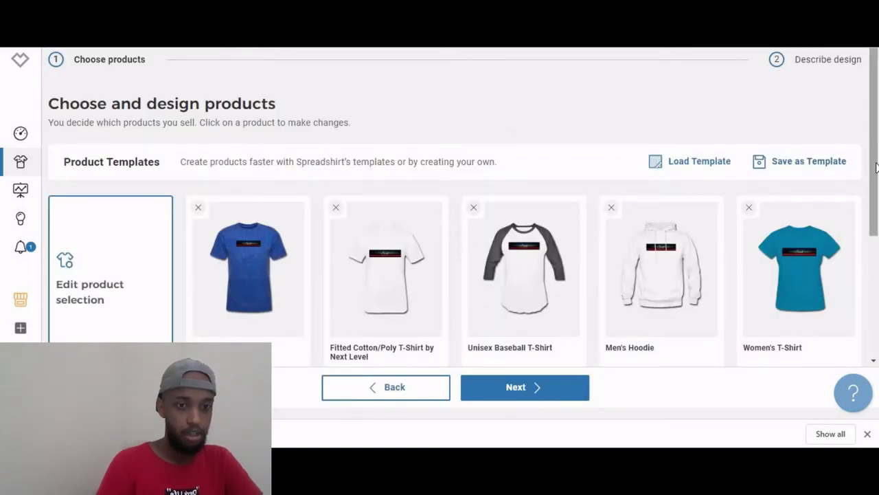
Raise the design slightly on the Tote Bag and apply it.
{"action": "scroll", "coordinate": [875, 163], "scroll_direction": "down", "scroll_amount": 3}
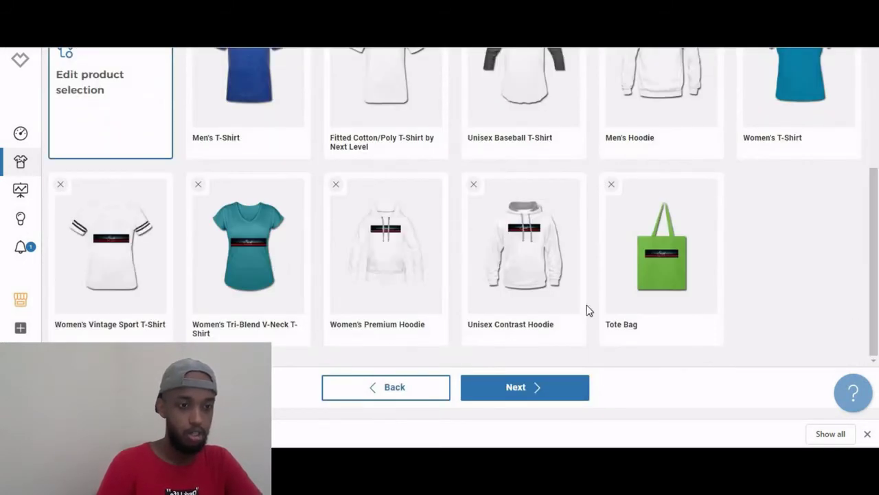
{"action": "mouse_move", "coordinate": [650, 308]}
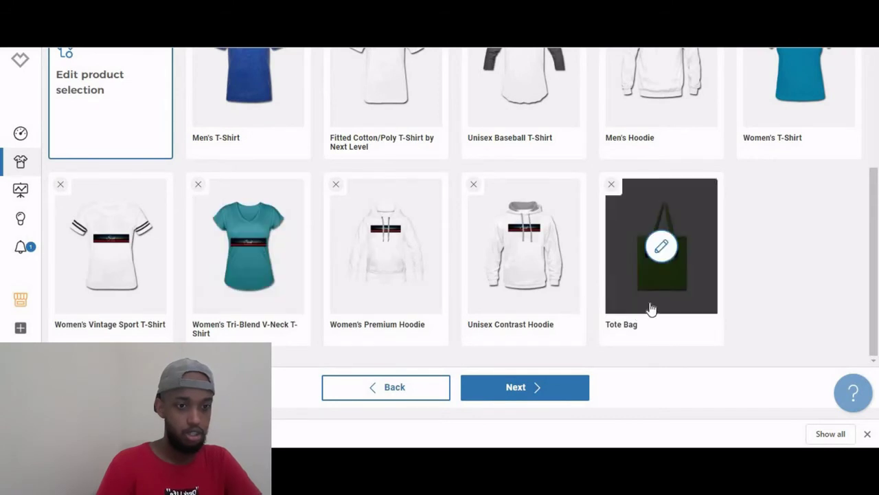
{"action": "left_click", "coordinate": [661, 247]}
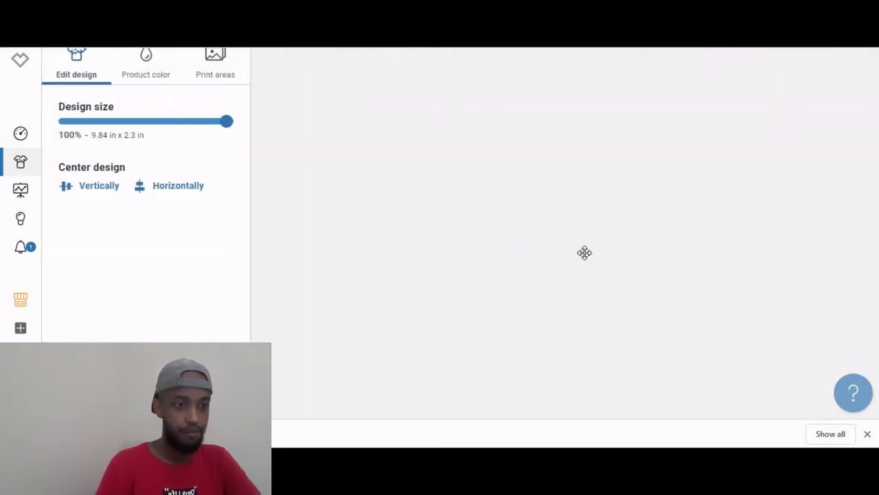
{"action": "left_click_drag", "start_coordinate": [565, 237], "coordinate": [564, 231]}
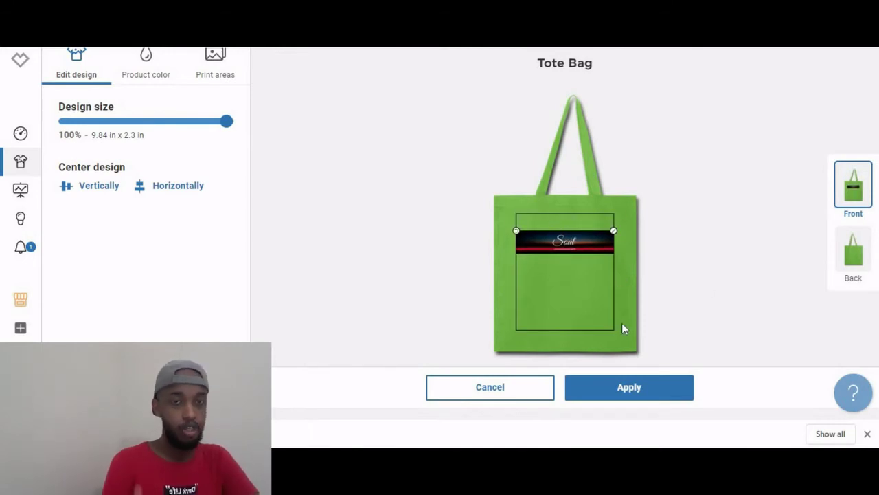
{"action": "left_click", "coordinate": [700, 206]}
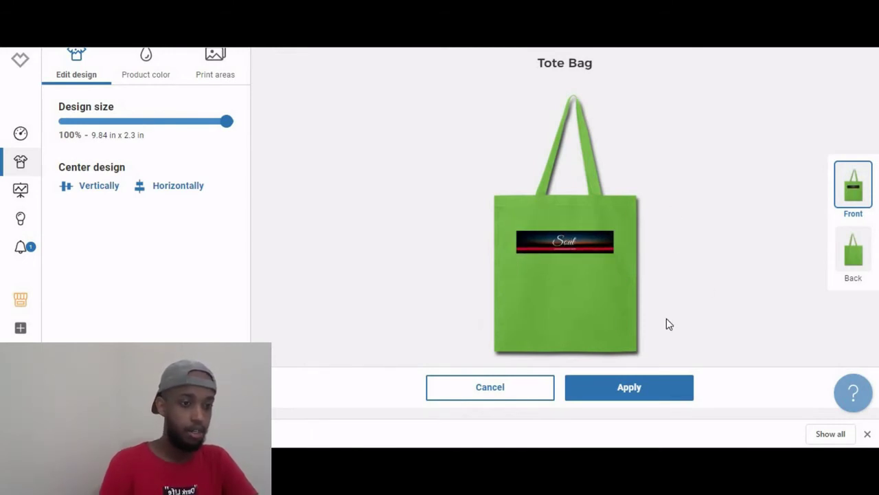
{"action": "left_click", "coordinate": [626, 389]}
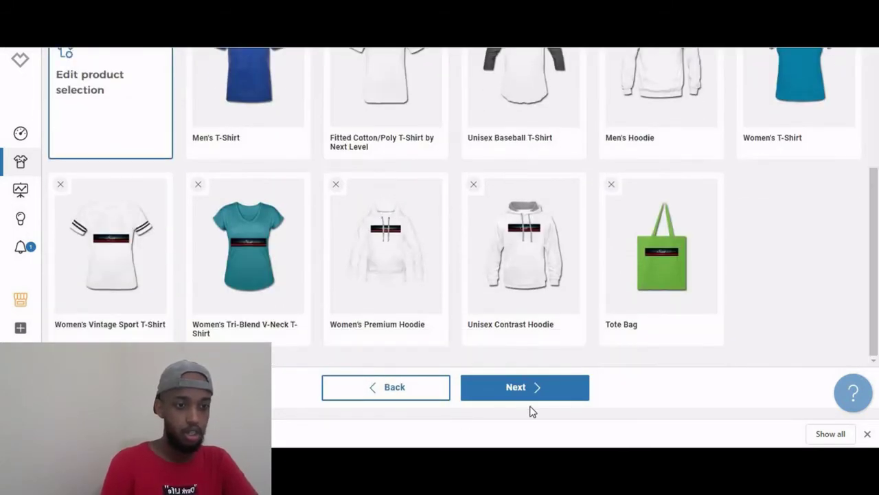
Continue to the describe step and rename the design 'soul'.
{"action": "left_click", "coordinate": [542, 402]}
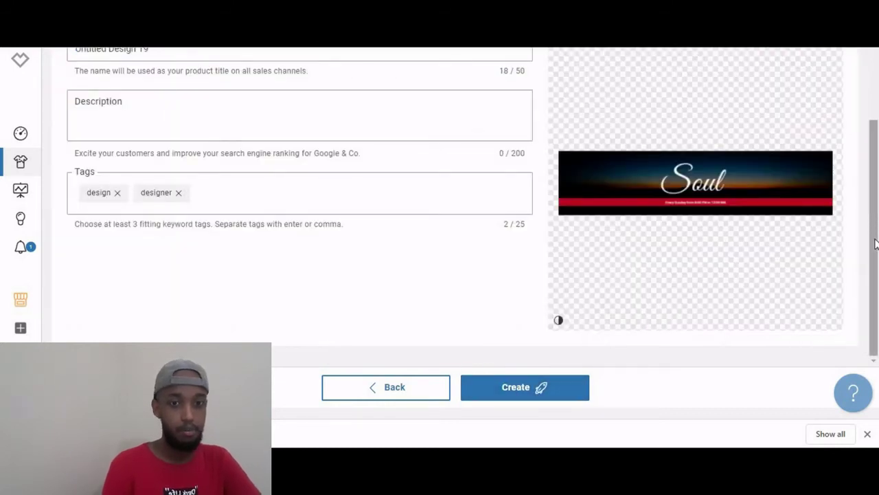
{"action": "scroll", "coordinate": [878, 241], "scroll_direction": "up", "scroll_amount": 3}
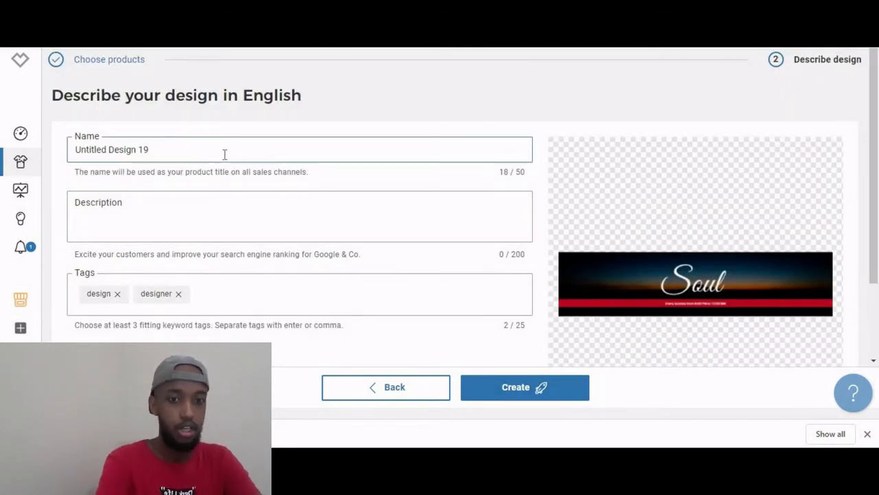
{"action": "key", "text": "ctrl+a"}
{"action": "type", "text": "="}
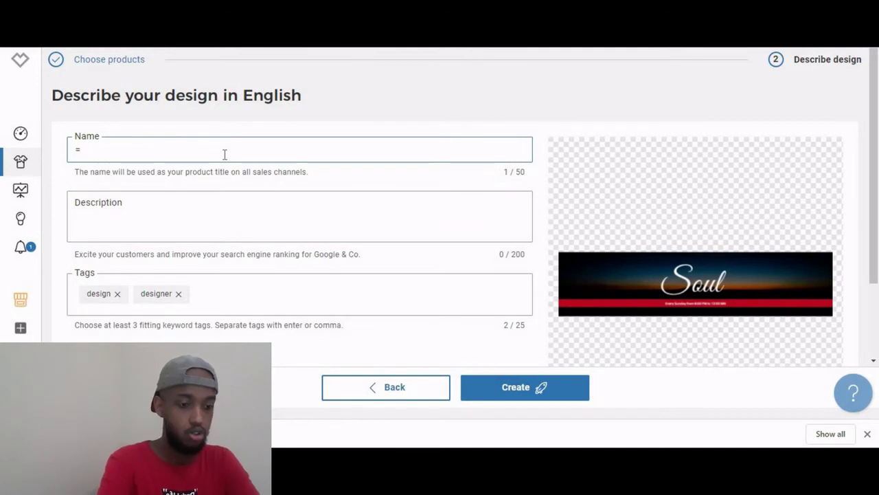
{"action": "key", "text": "BackSpace"}
{"action": "type", "text": "so"}
{"action": "key", "text": "BackSpace"}
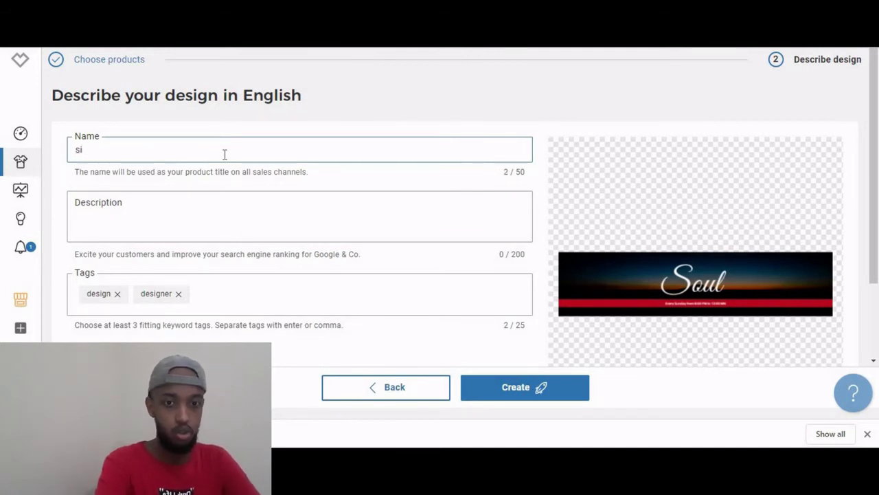
{"action": "type", "text": "oul"}
Add the description 'life', the tag 'life' and the suggested 'soul' tag.
{"action": "left_click", "coordinate": [195, 210]}
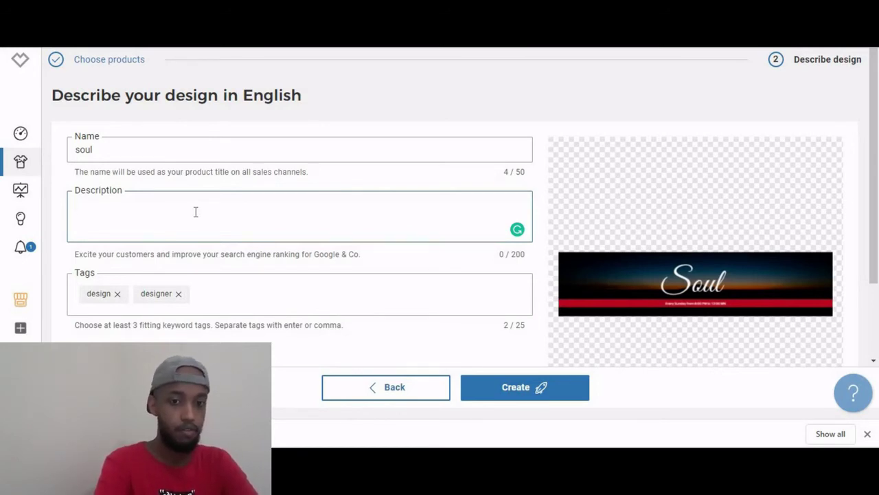
{"action": "type", "text": "li"}
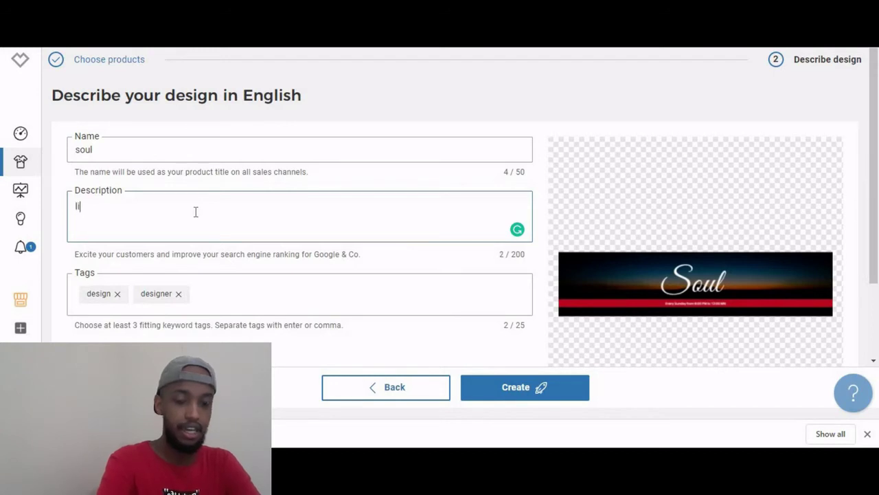
{"action": "type", "text": "fe"}
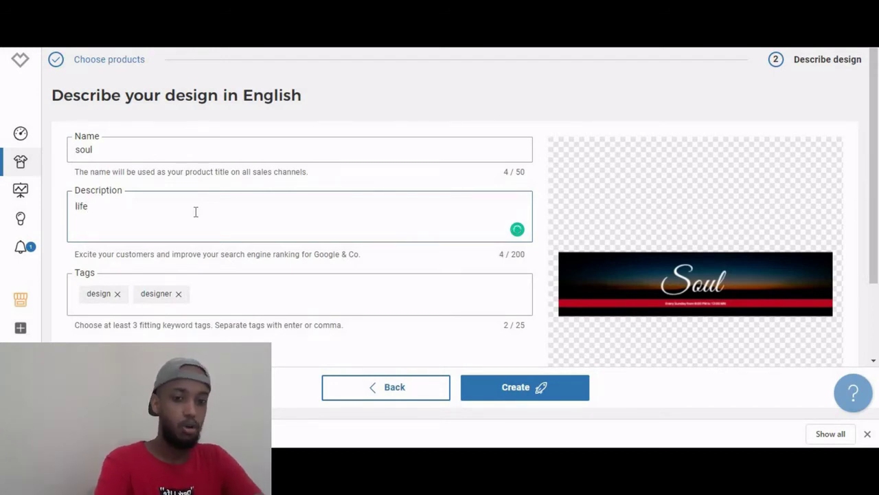
{"action": "left_click", "coordinate": [204, 293]}
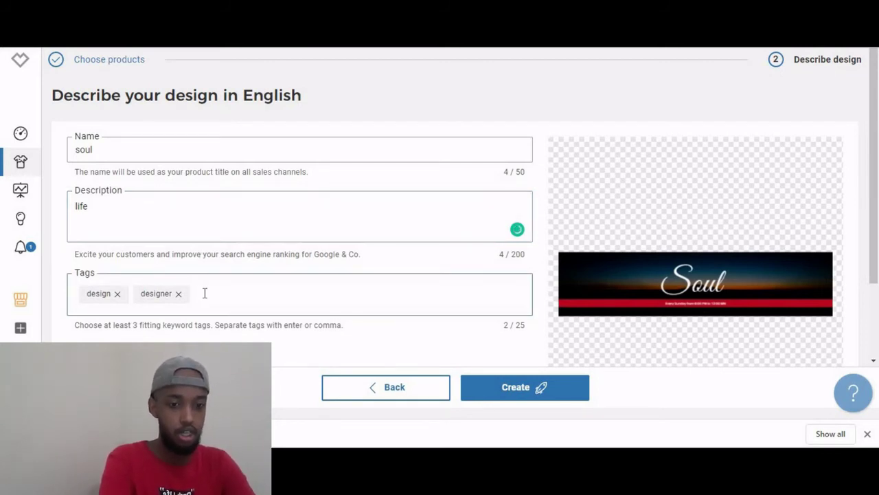
{"action": "type", "text": "life"}
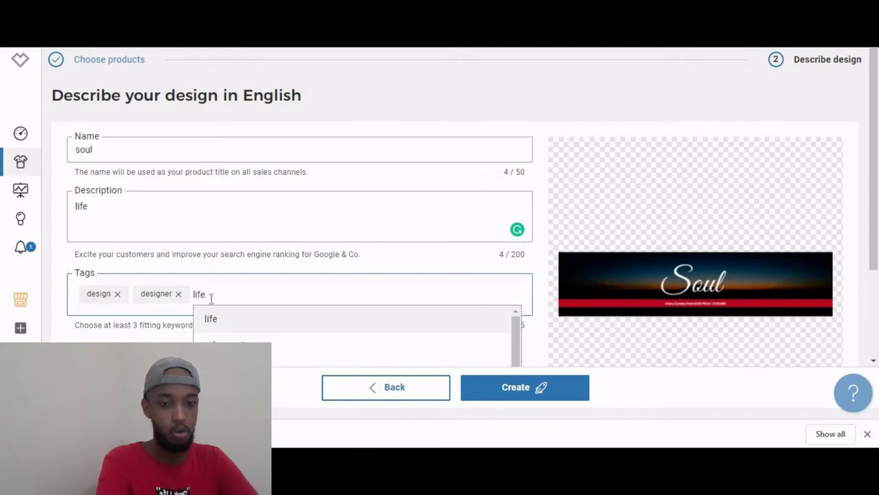
{"action": "left_click", "coordinate": [215, 319]}
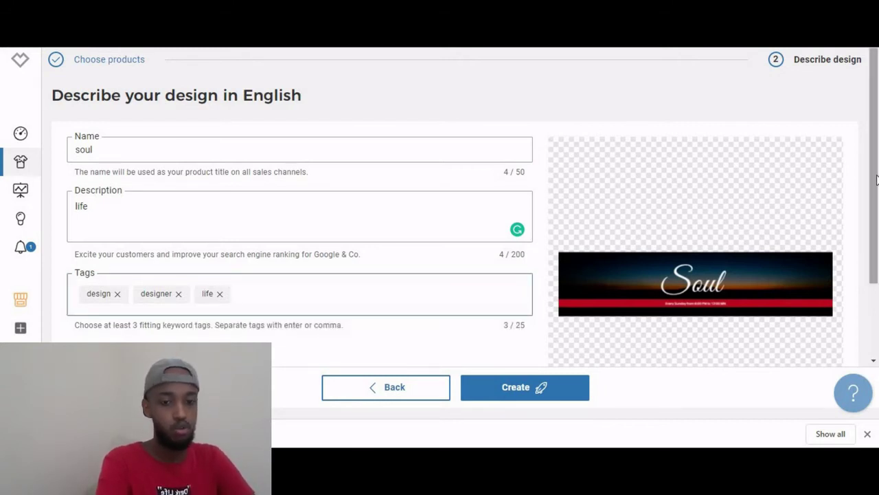
{"action": "scroll", "coordinate": [426, 291], "scroll_direction": "down", "scroll_amount": 1}
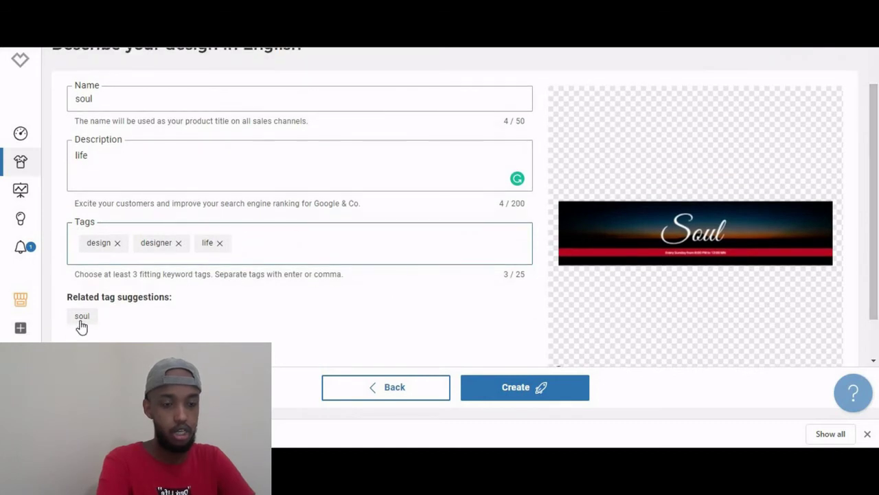
{"action": "left_click", "coordinate": [81, 318]}
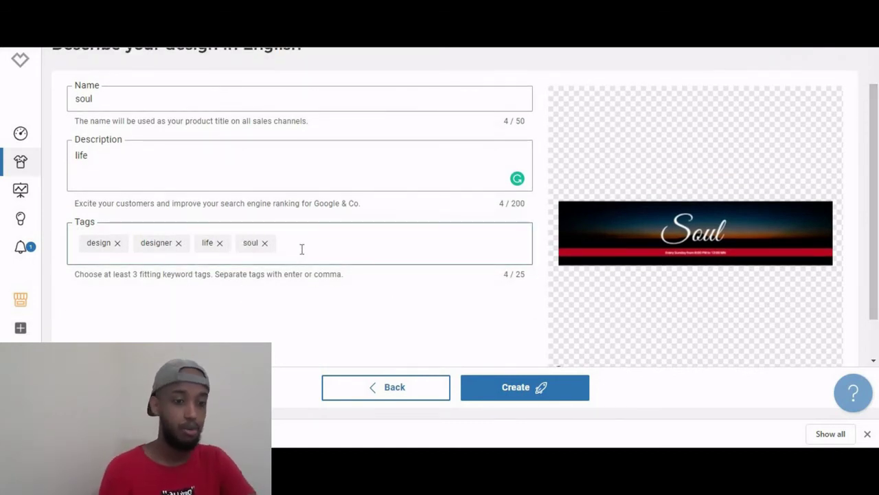
Create the soul products and close the Done! confirmation.
{"action": "left_click", "coordinate": [515, 390]}
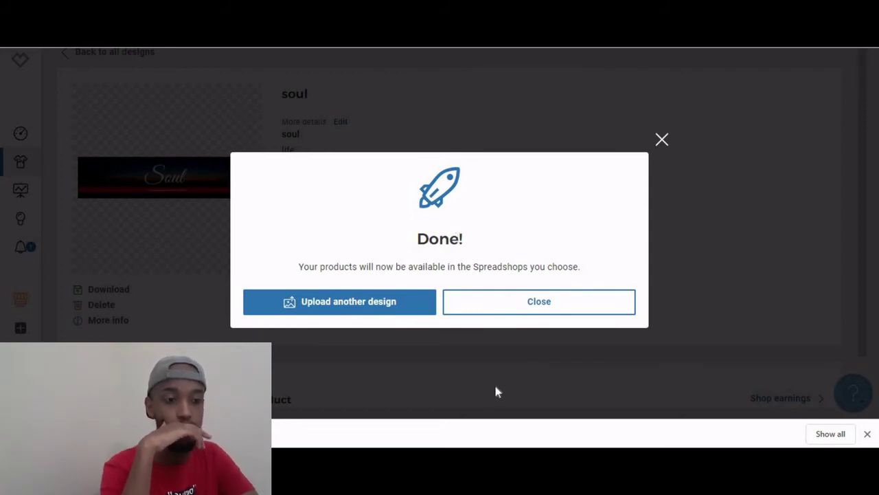
{"action": "left_click", "coordinate": [511, 309]}
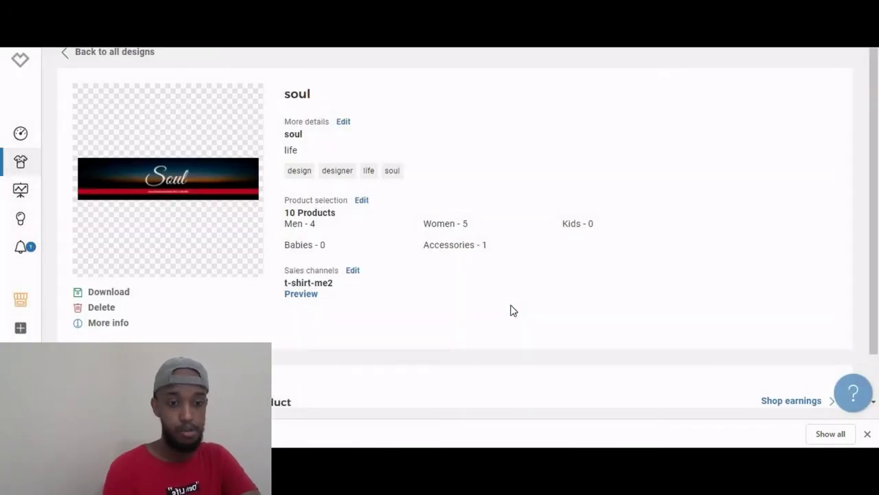
Preview the $35.99 Women's Premium Hoodie in the storefront and show it in purple.
{"action": "left_click", "coordinate": [302, 294]}
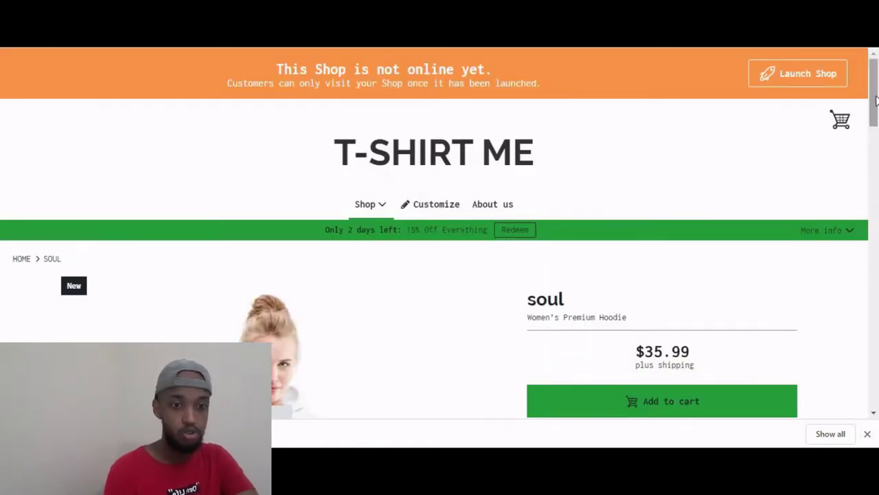
{"action": "scroll", "coordinate": [876, 147], "scroll_direction": "down", "scroll_amount": 4}
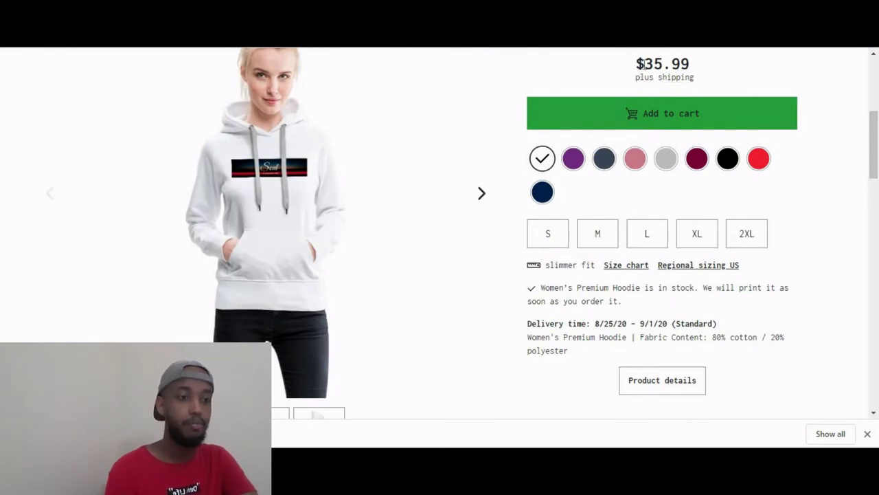
{"action": "left_click_drag", "start_coordinate": [640, 63], "coordinate": [675, 63]}
{"action": "left_click", "coordinate": [755, 78]}
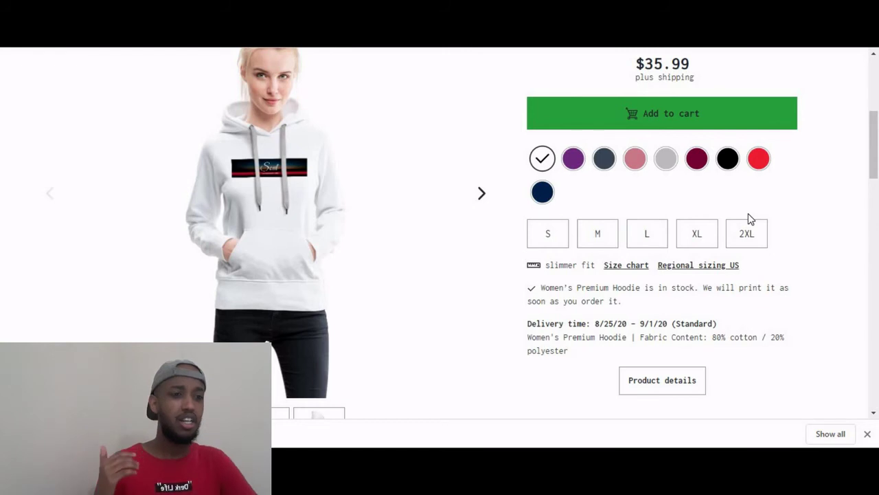
{"action": "left_click", "coordinate": [582, 169]}
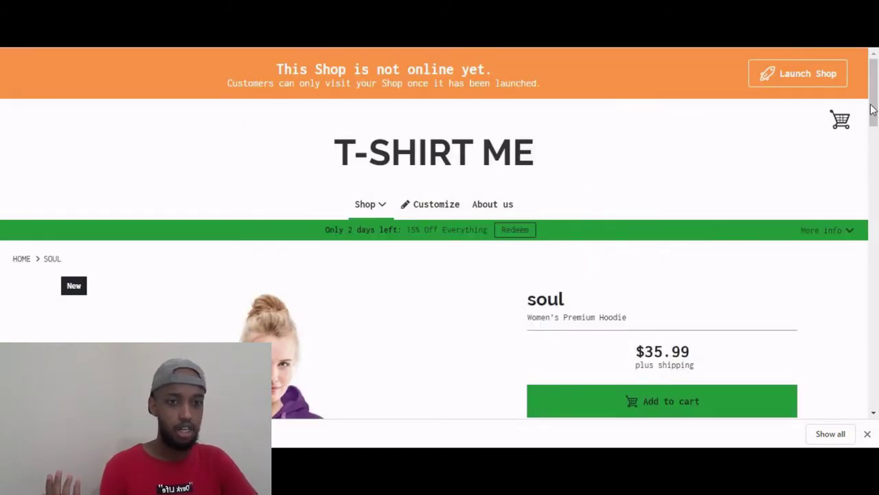
Scroll down to More products and page the carousel forward.
{"action": "scroll", "coordinate": [860, 171], "scroll_direction": "down", "scroll_amount": 6}
{"action": "scroll", "coordinate": [860, 157], "scroll_direction": "up", "scroll_amount": 2}
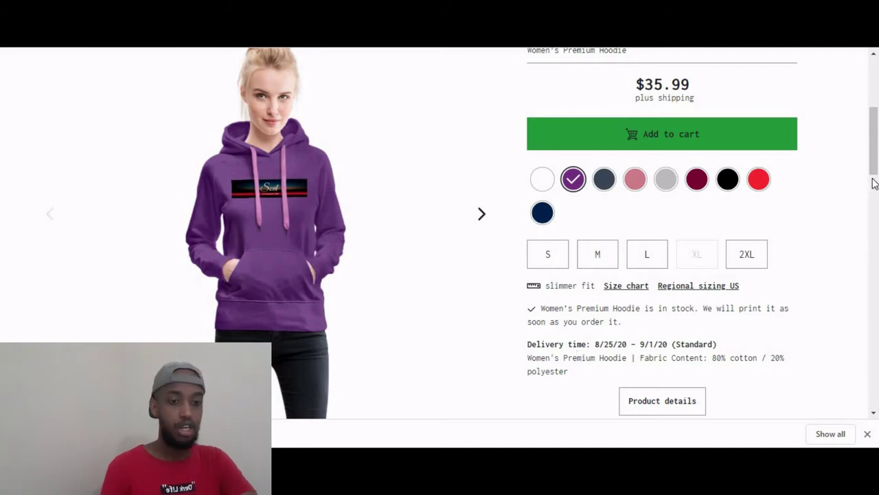
{"action": "scroll", "coordinate": [876, 220], "scroll_direction": "down", "scroll_amount": 5}
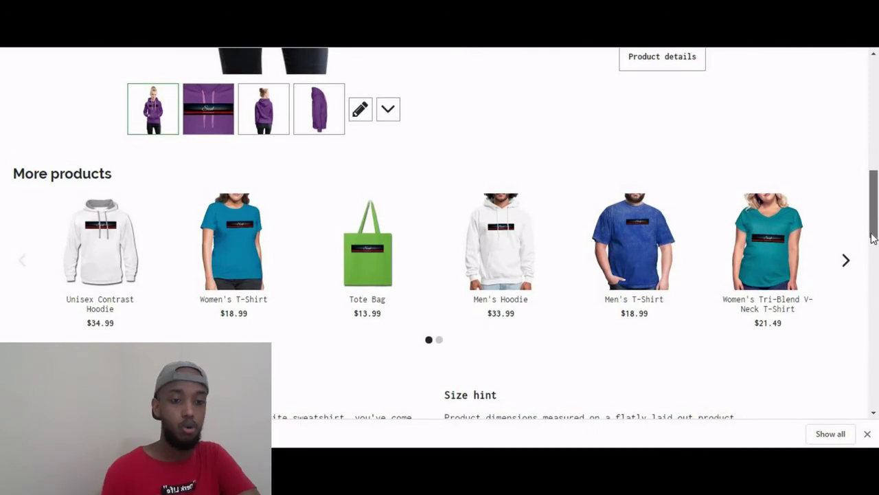
{"action": "scroll", "coordinate": [872, 239], "scroll_direction": "down", "scroll_amount": 1}
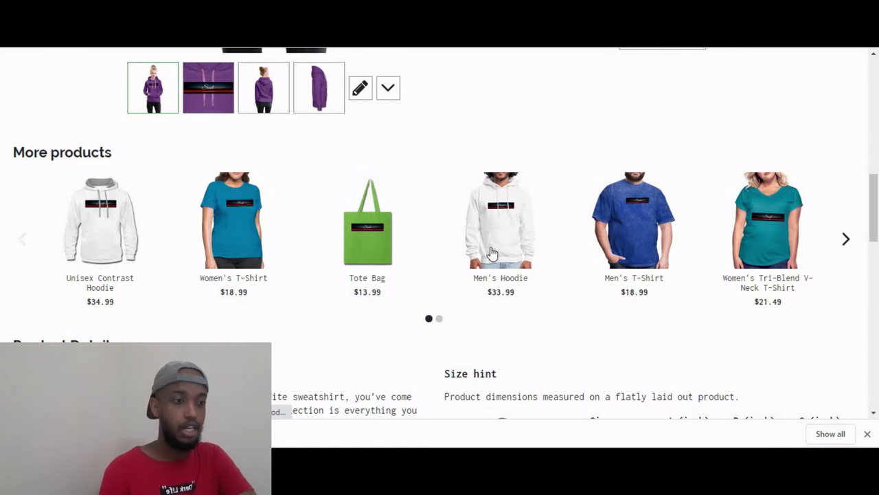
{"action": "left_click", "coordinate": [845, 241]}
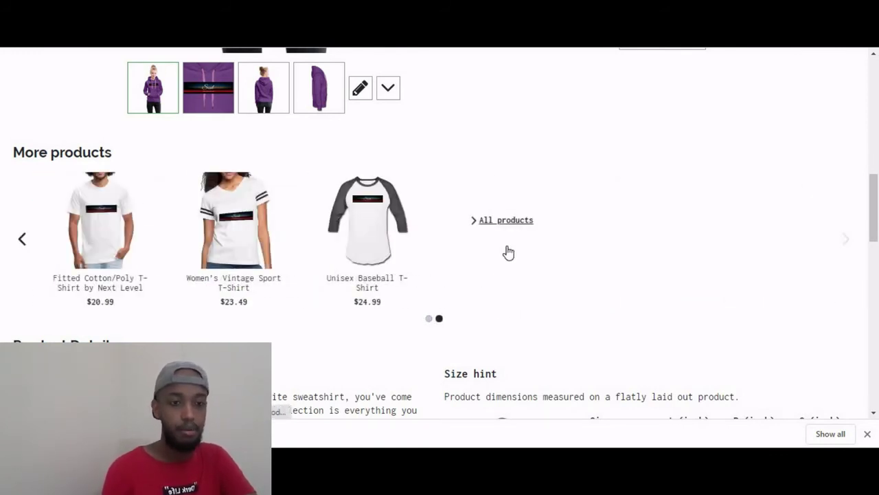
List all soul-design products and switch the Fitted Cotton/Poly T-Shirt to red.
{"action": "left_click", "coordinate": [495, 221]}
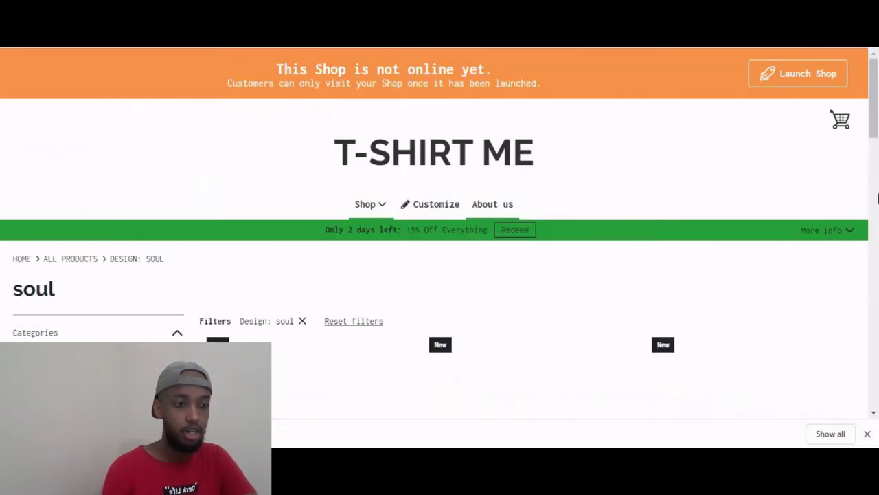
{"action": "scroll", "coordinate": [878, 180], "scroll_direction": "down", "scroll_amount": 10}
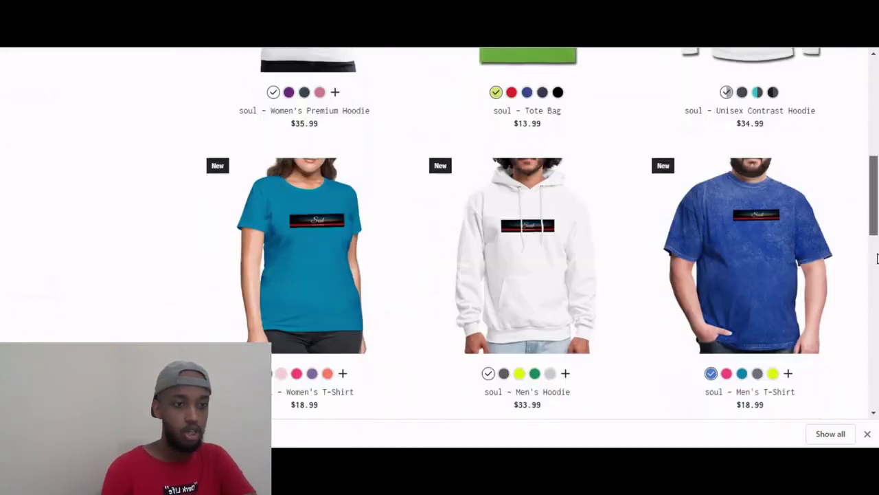
{"action": "scroll", "coordinate": [872, 283], "scroll_direction": "down", "scroll_amount": 1}
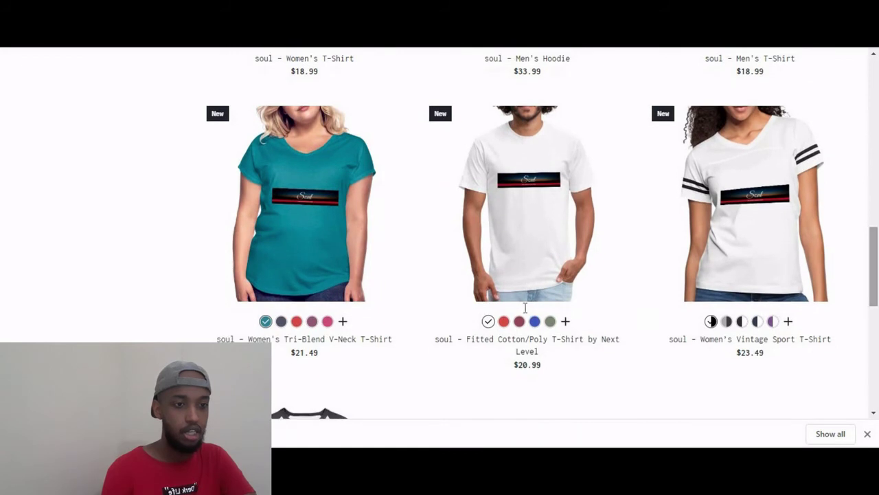
{"action": "left_click", "coordinate": [505, 322]}
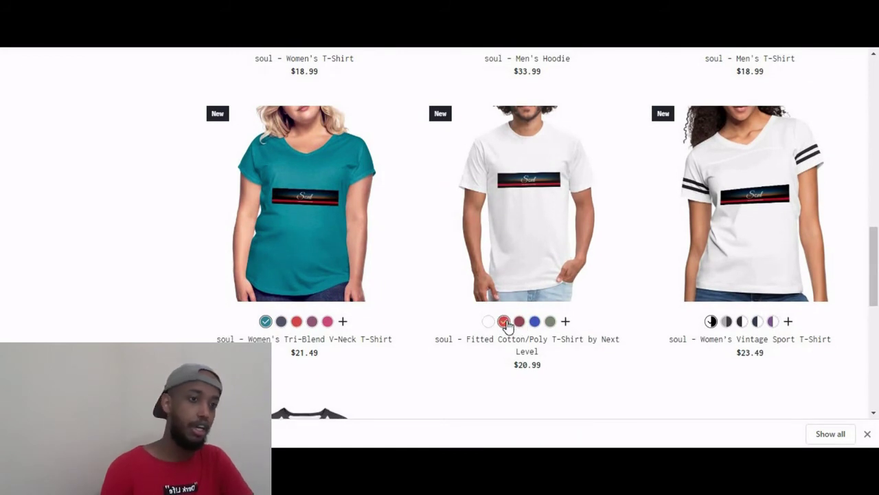
{"action": "mouse_move", "coordinate": [524, 204]}
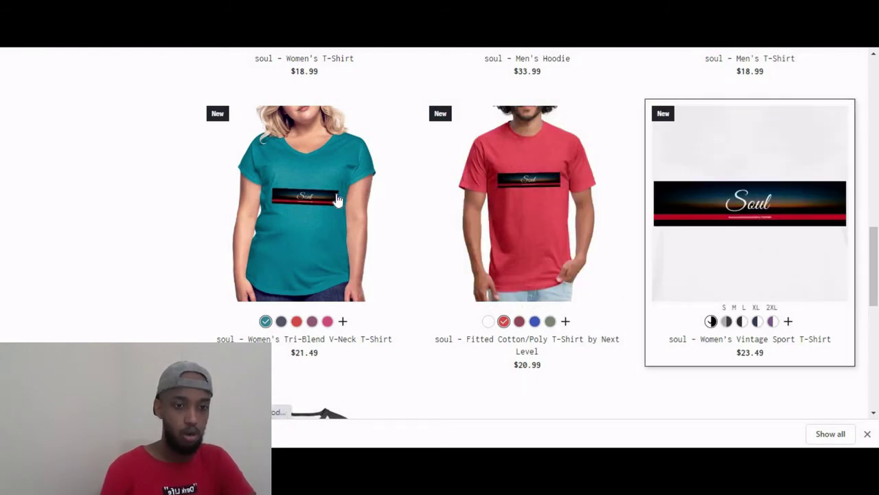
{"action": "mouse_move", "coordinate": [336, 198]}
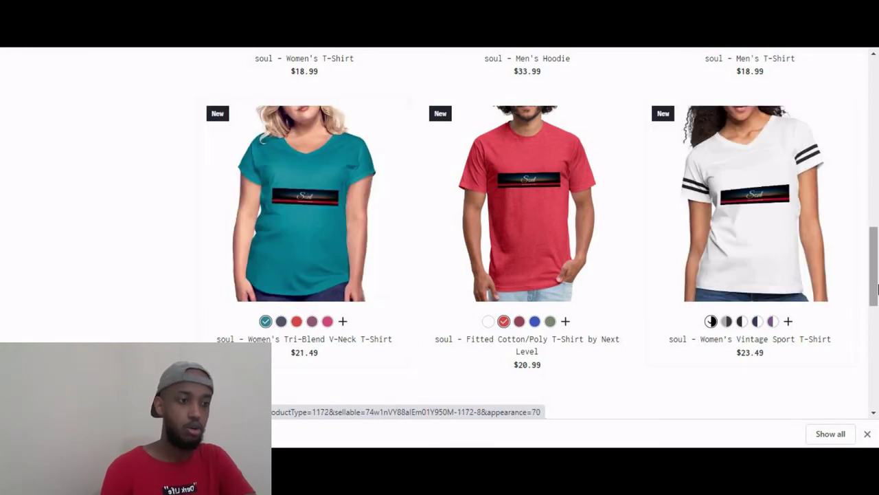
{"action": "left_click_drag", "start_coordinate": [874, 270], "coordinate": [876, 388]}
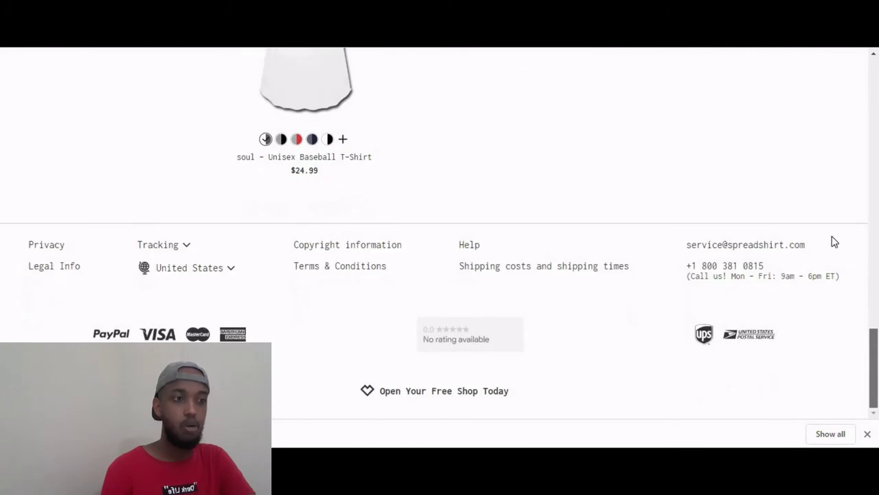
{"action": "scroll", "coordinate": [831, 239], "scroll_direction": "up", "scroll_amount": 20}
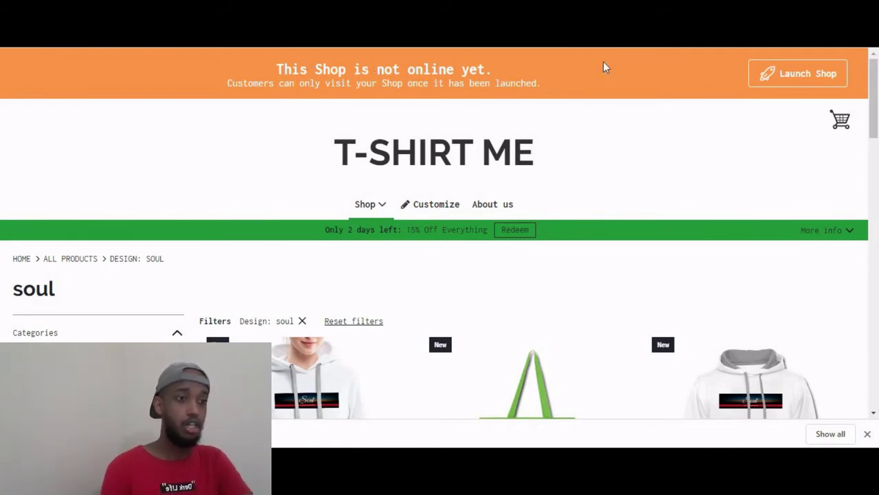
Start launching the shop and open the address form's Country list.
{"action": "left_click", "coordinate": [776, 70]}
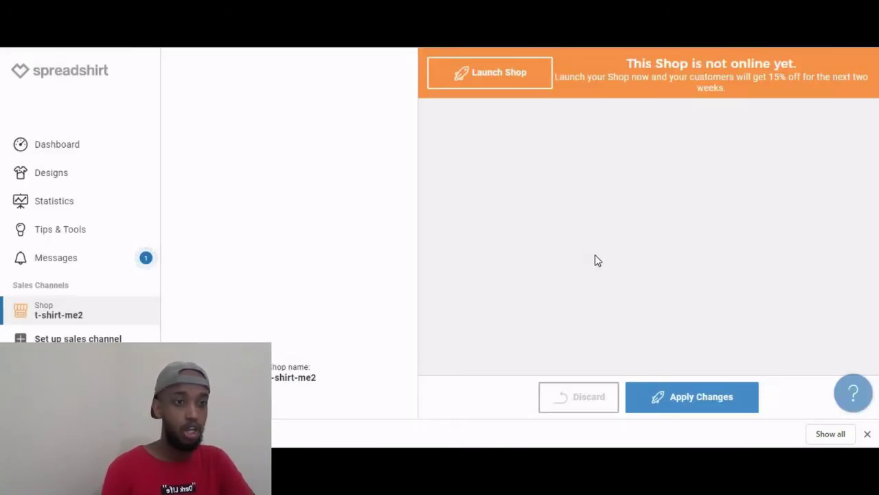
{"action": "left_click", "coordinate": [466, 81]}
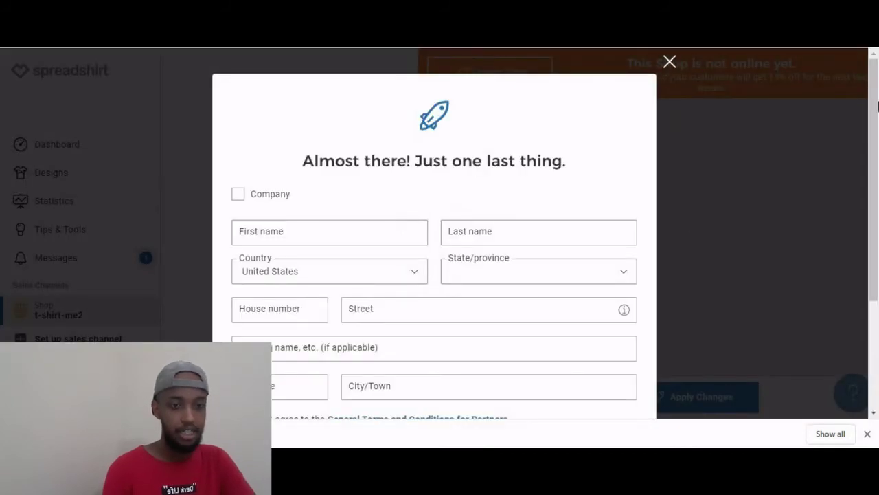
{"action": "scroll", "coordinate": [353, 197], "scroll_direction": "down", "scroll_amount": 1}
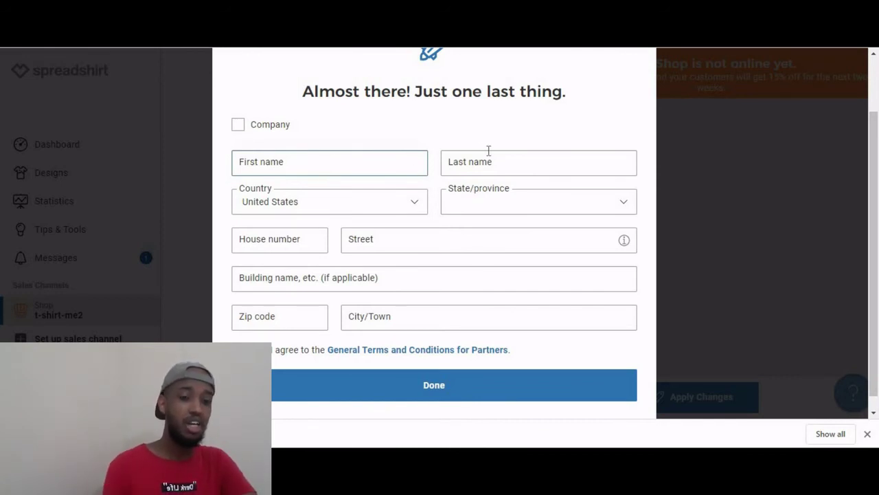
{"action": "left_click", "coordinate": [346, 208]}
{"action": "left_click", "coordinate": [347, 208]}
{"action": "left_click", "coordinate": [346, 208]}
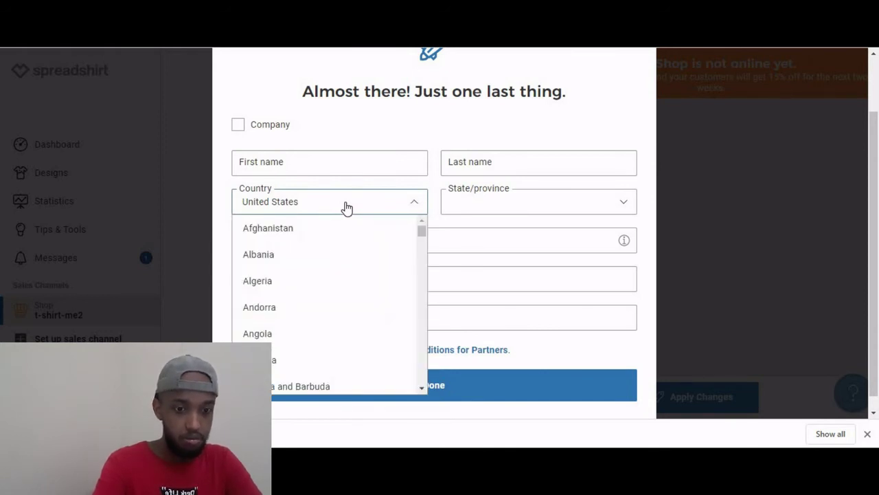
Browse the country list by keyboard, then close it leaving United States selected.
{"action": "key", "text": "s"}
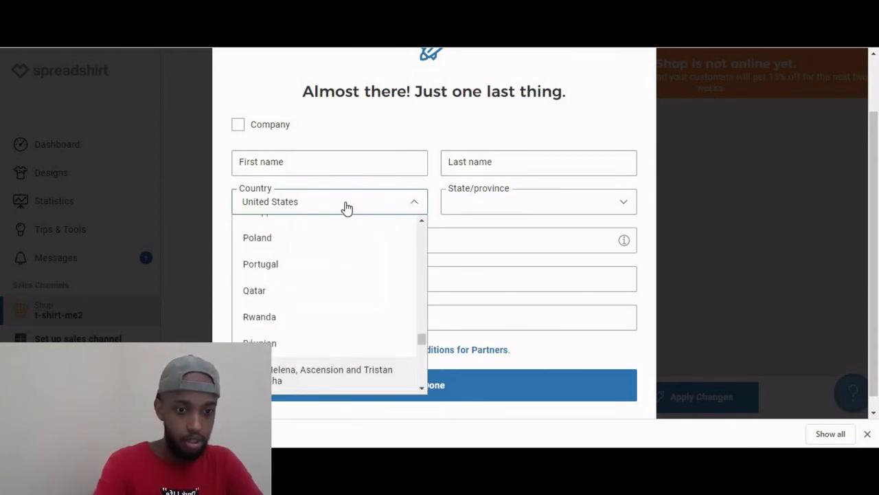
{"action": "key", "text": "s"}
{"action": "key", "text": "o"}
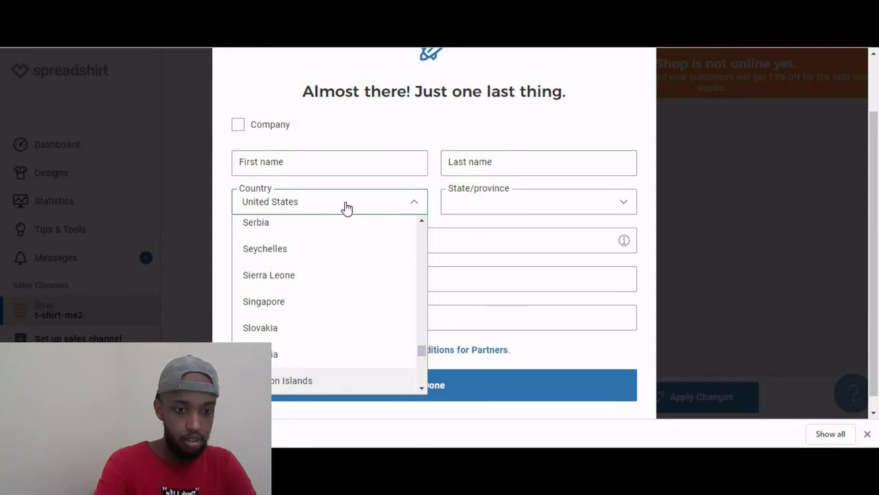
{"action": "key", "text": "Down"}
{"action": "key", "text": "Down"}
{"action": "key", "text": "Down"}
{"action": "key", "text": "Down"}
{"action": "key", "text": "Down"}
{"action": "key", "text": "Down"}
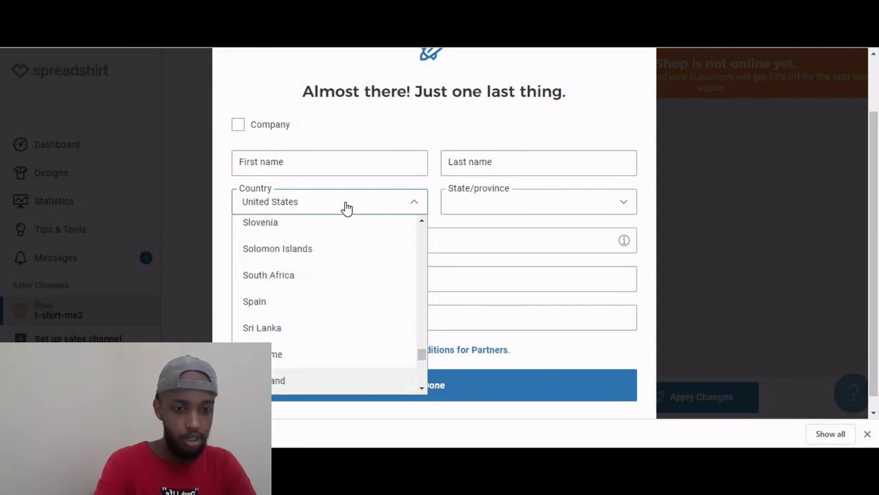
{"action": "key", "text": "Down"}
{"action": "key", "text": "Down"}
{"action": "key", "text": "Down"}
{"action": "key", "text": "Down"}
{"action": "key", "text": "Down"}
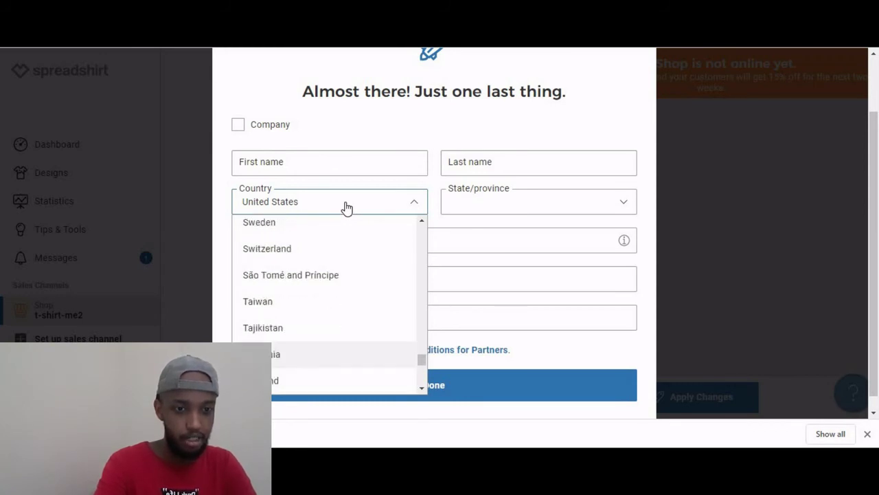
{"action": "key", "text": "Up"}
{"action": "key", "text": "Up"}
{"action": "key", "text": "Up"}
{"action": "key", "text": "Up"}
{"action": "key", "text": "Up"}
{"action": "key", "text": "Up"}
{"action": "key", "text": "Up"}
{"action": "key", "text": "Up"}
{"action": "key", "text": "Up"}
{"action": "key", "text": "Up"}
{"action": "key", "text": "Up"}
{"action": "key", "text": "Up"}
{"action": "key", "text": "Up"}
{"action": "key", "text": "Up"}
{"action": "key", "text": "Up"}
{"action": "key", "text": "Up"}
{"action": "key", "text": "Up"}
{"action": "key", "text": "Up"}
{"action": "key", "text": "Up"}
{"action": "key", "text": "Up"}
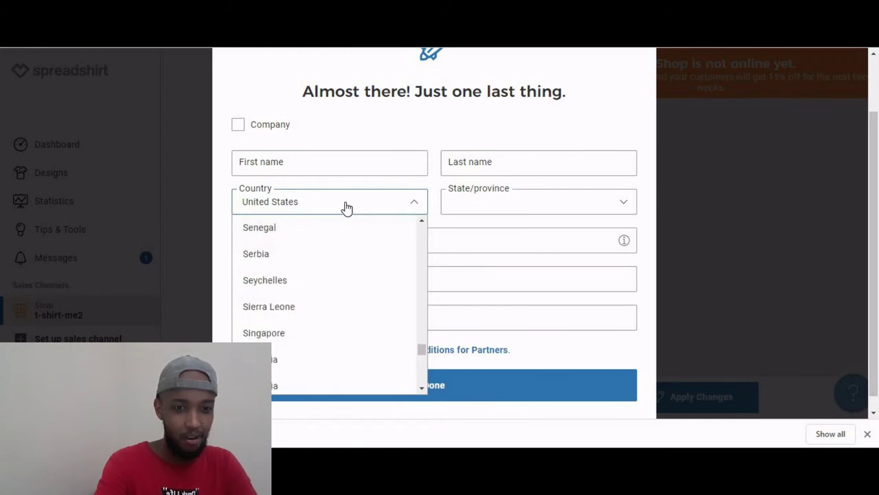
{"action": "key", "text": "Up"}
{"action": "key", "text": "Up"}
{"action": "key", "text": "Up"}
{"action": "key", "text": "Up"}
{"action": "key", "text": "Up"}
{"action": "key", "text": "Up"}
{"action": "key", "text": "Up"}
{"action": "key", "text": "Up"}
{"action": "key", "text": "Up"}
{"action": "key", "text": "Up"}
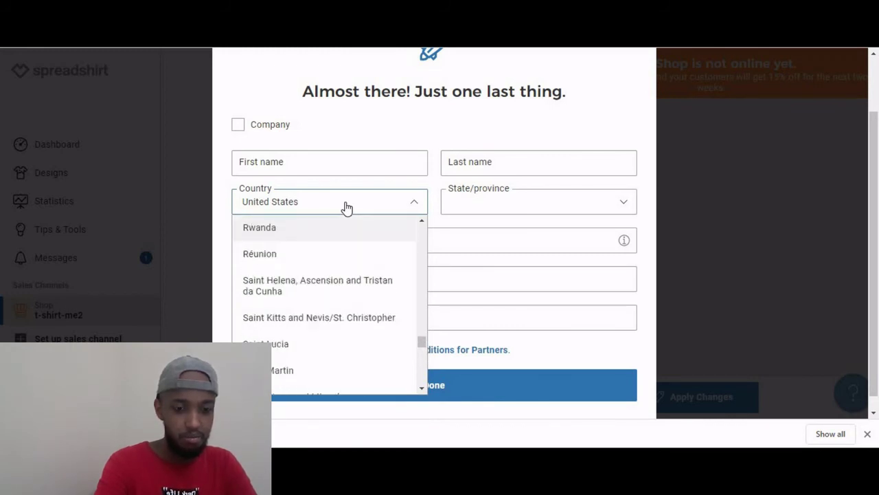
{"action": "key", "text": "Up"}
{"action": "key", "text": "Up"}
{"action": "key", "text": "Down"}
{"action": "key", "text": "Down"}
{"action": "key", "text": "Down"}
{"action": "key", "text": "Down"}
{"action": "key", "text": "Down"}
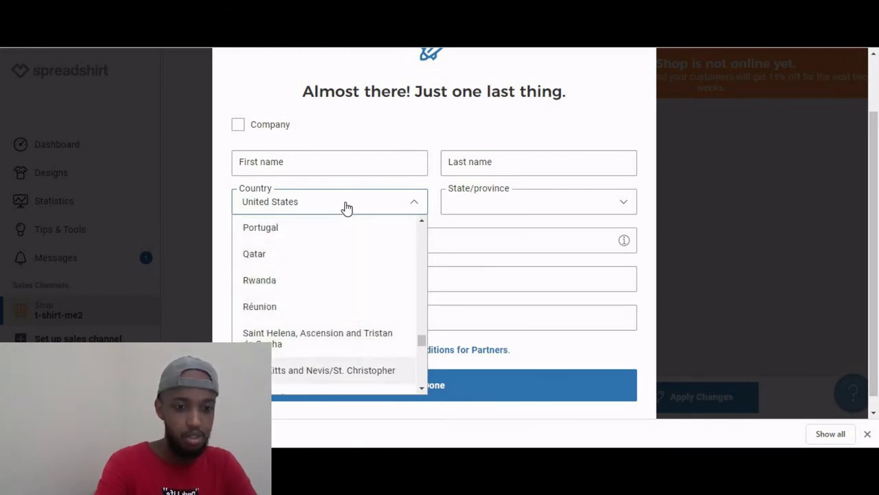
{"action": "key", "text": "Down"}
{"action": "key", "text": "Down"}
{"action": "key", "text": "Down"}
{"action": "key", "text": "Down"}
{"action": "key", "text": "Down"}
{"action": "key", "text": "Down"}
{"action": "key", "text": "Down"}
{"action": "key", "text": "Down"}
{"action": "key", "text": "Down"}
{"action": "key", "text": "Down"}
{"action": "key", "text": "Down"}
{"action": "key", "text": "Down"}
{"action": "key", "text": "Down"}
{"action": "key", "text": "Down"}
{"action": "key", "text": "Down"}
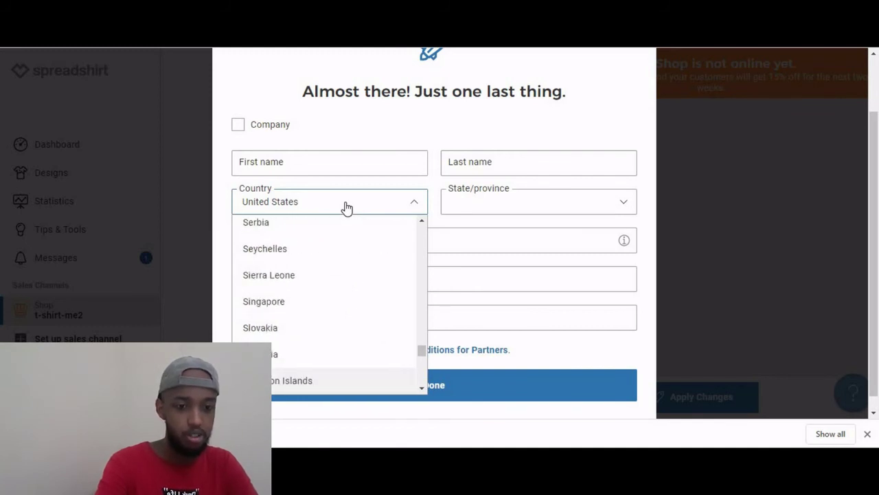
{"action": "key", "text": "Down"}
{"action": "key", "text": "Down"}
{"action": "key", "text": "Down"}
{"action": "key", "text": "Down"}
{"action": "key", "text": "Down"}
{"action": "key", "text": "Down"}
{"action": "key", "text": "Down"}
{"action": "key", "text": "Down"}
{"action": "key", "text": "Down"}
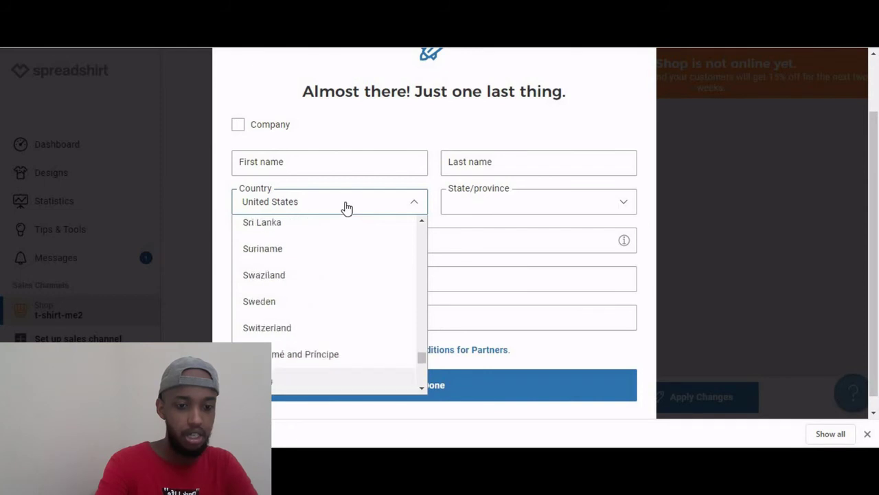
{"action": "key", "text": "Down"}
{"action": "key", "text": "Down"}
{"action": "key", "text": "Down"}
{"action": "key", "text": "Down"}
{"action": "key", "text": "Down"}
{"action": "key", "text": "Down"}
{"action": "key", "text": "Down"}
{"action": "key", "text": "Down"}
{"action": "key", "text": "Down"}
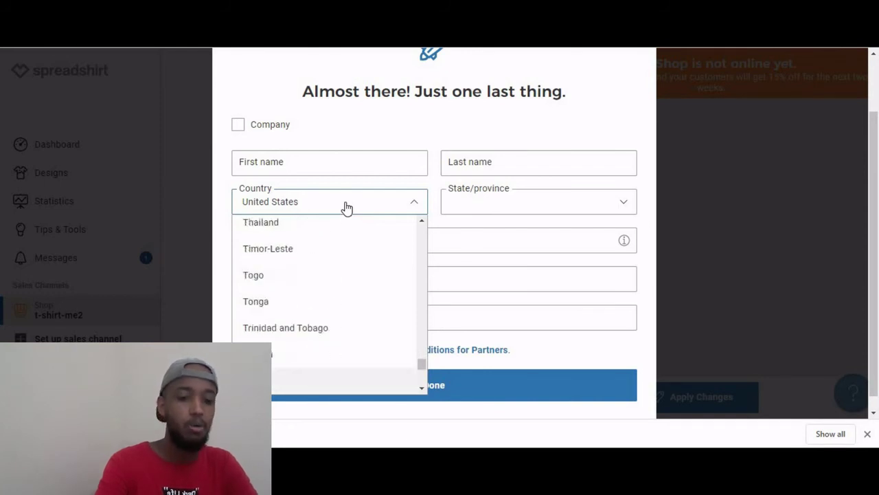
{"action": "key", "text": "Down"}
{"action": "key", "text": "Down"}
{"action": "key", "text": "Down"}
{"action": "key", "text": "Down"}
{"action": "key", "text": "Down"}
{"action": "key", "text": "Down"}
{"action": "key", "text": "Down"}
{"action": "key", "text": "Down"}
{"action": "key", "text": "Down"}
{"action": "key", "text": "Down"}
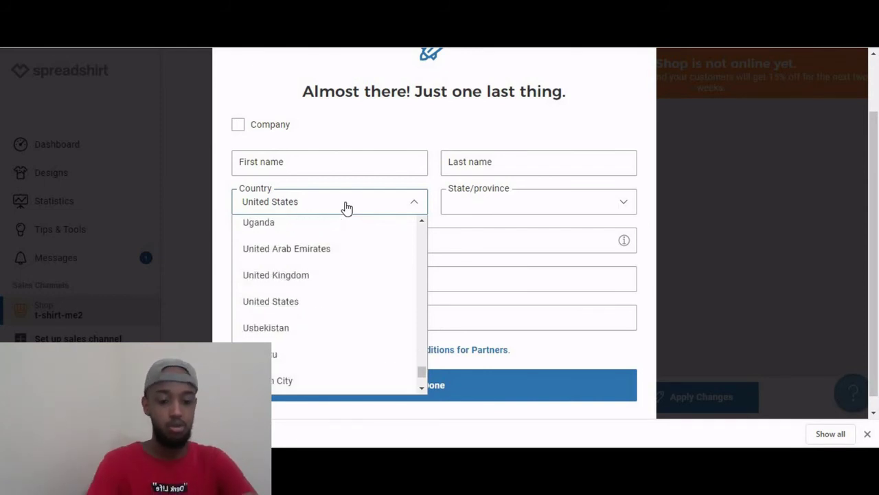
{"action": "key", "text": "Down"}
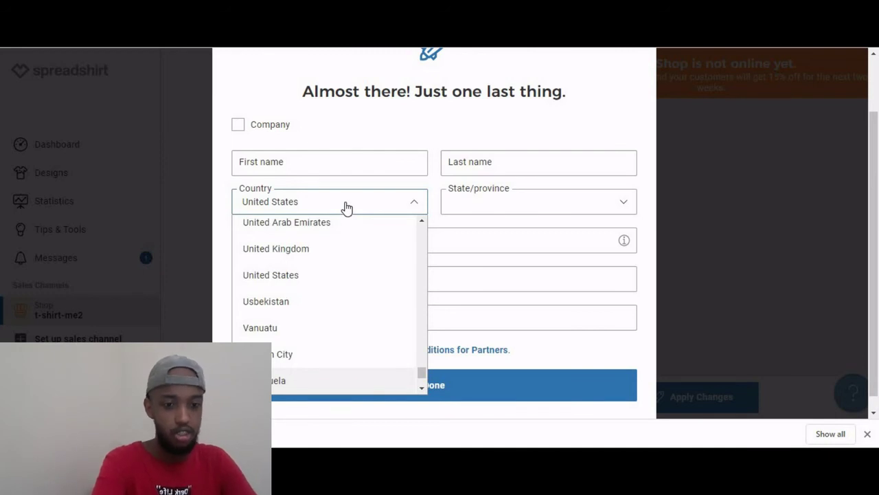
{"action": "key", "text": "e"}
{"action": "key", "text": "t"}
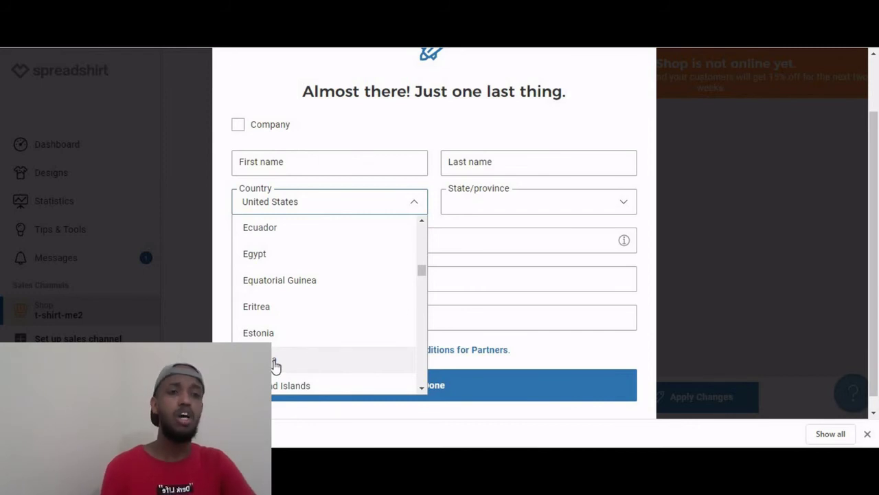
{"action": "key", "text": "Up"}
{"action": "key", "text": "Up"}
{"action": "key", "text": "Up"}
{"action": "key", "text": "Up"}
{"action": "key", "text": "Up"}
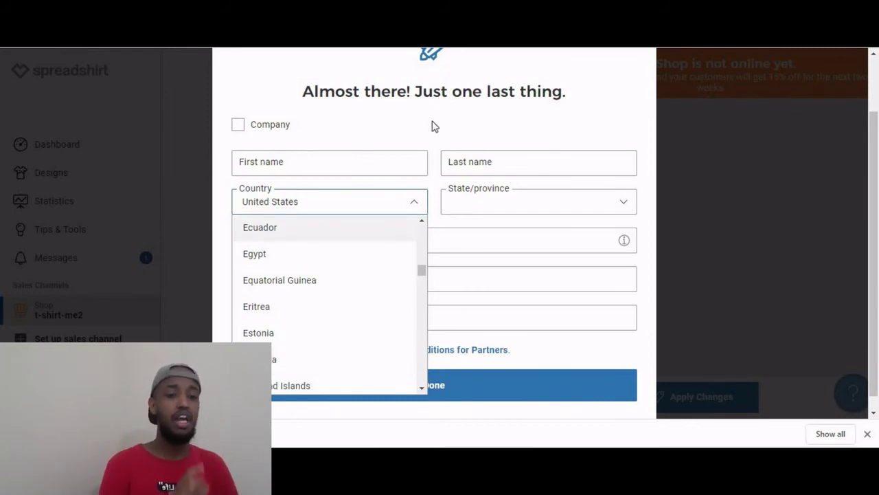
{"action": "key", "text": "Escape"}
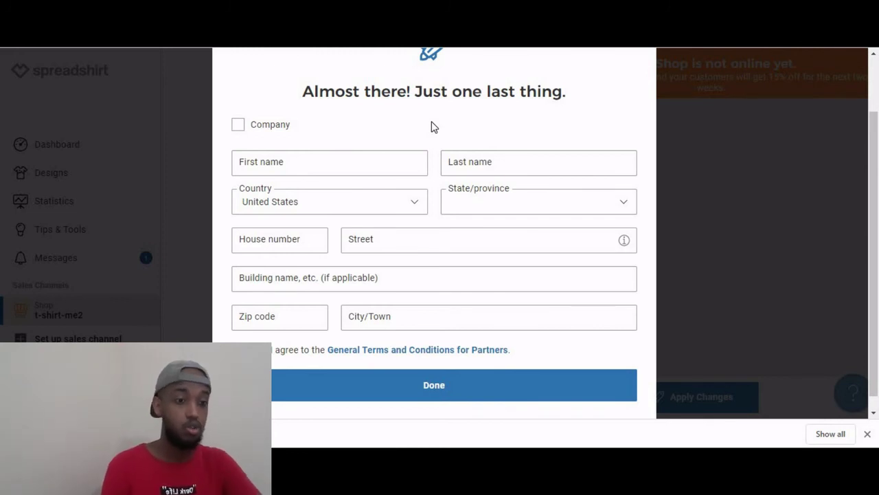
{"action": "left_click", "coordinate": [689, 184]}
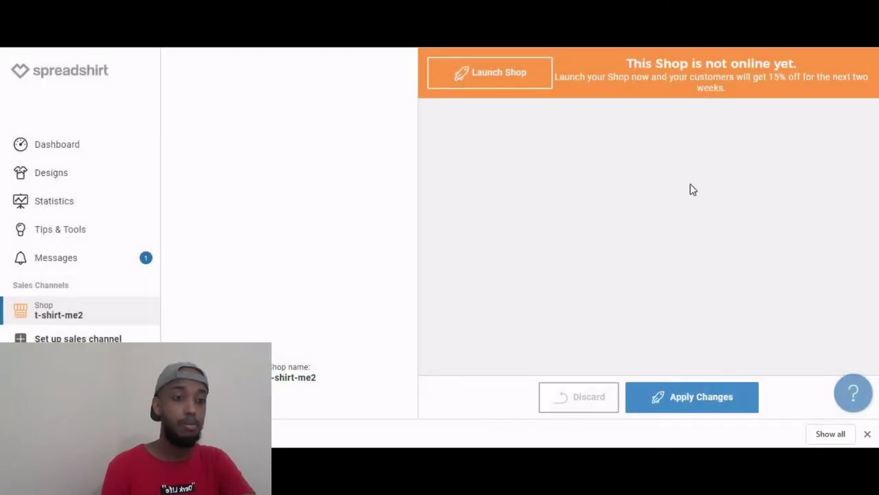
{"action": "left_click", "coordinate": [513, 79]}
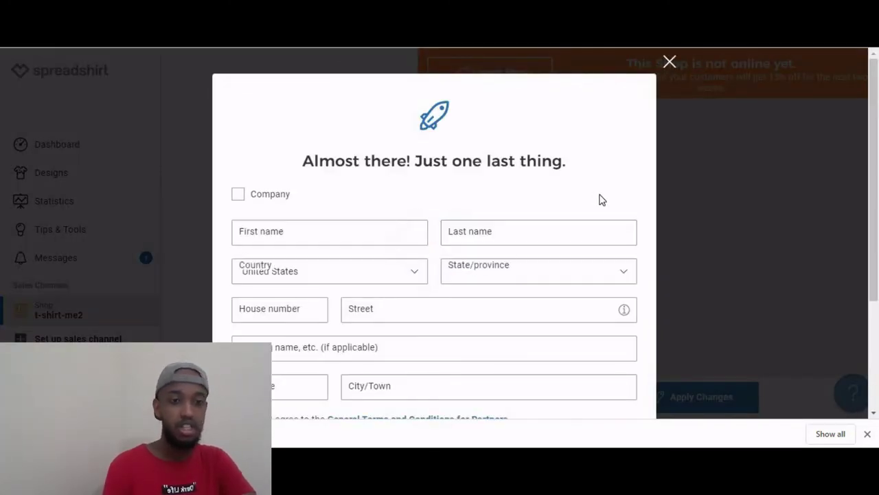
{"action": "scroll", "coordinate": [877, 129], "scroll_direction": "down", "scroll_amount": 2}
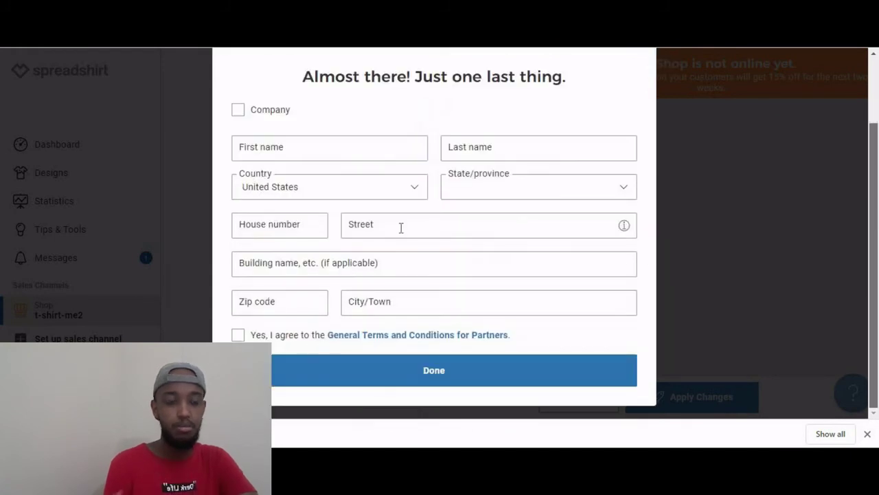
{"action": "left_click", "coordinate": [303, 227]}
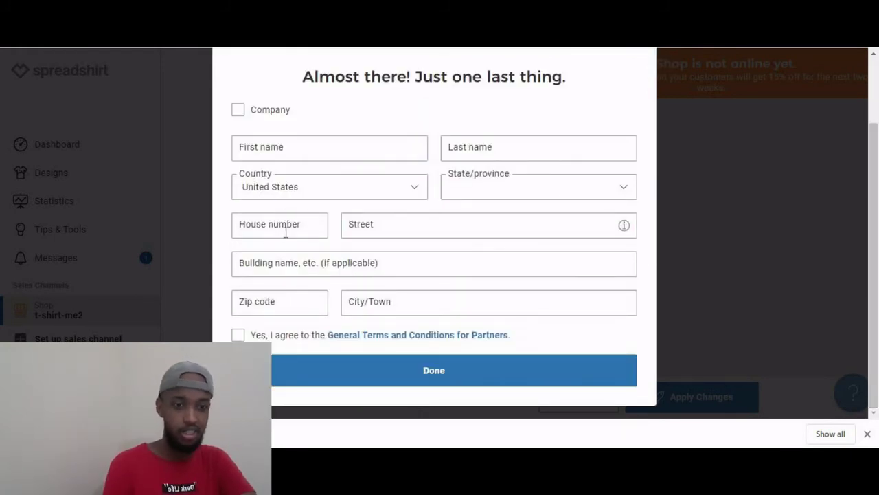
{"action": "left_click", "coordinate": [278, 252]}
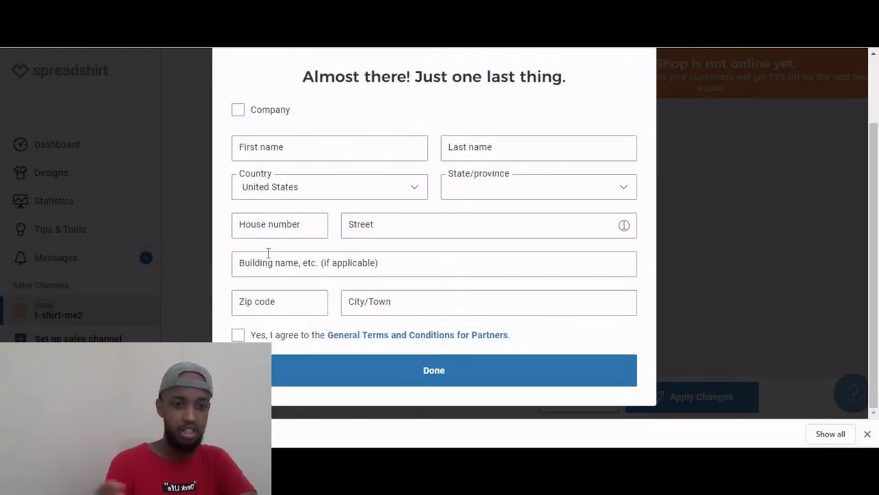
{"action": "left_click", "coordinate": [321, 273]}
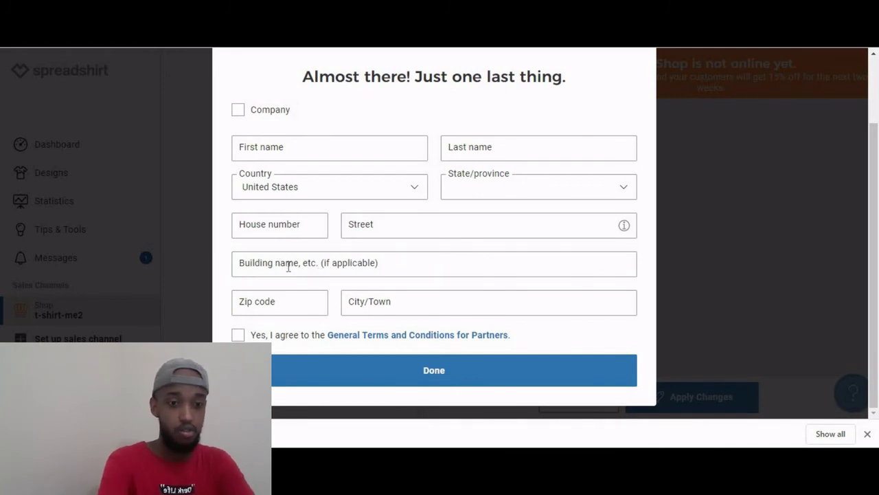
{"action": "left_click", "coordinate": [288, 267]}
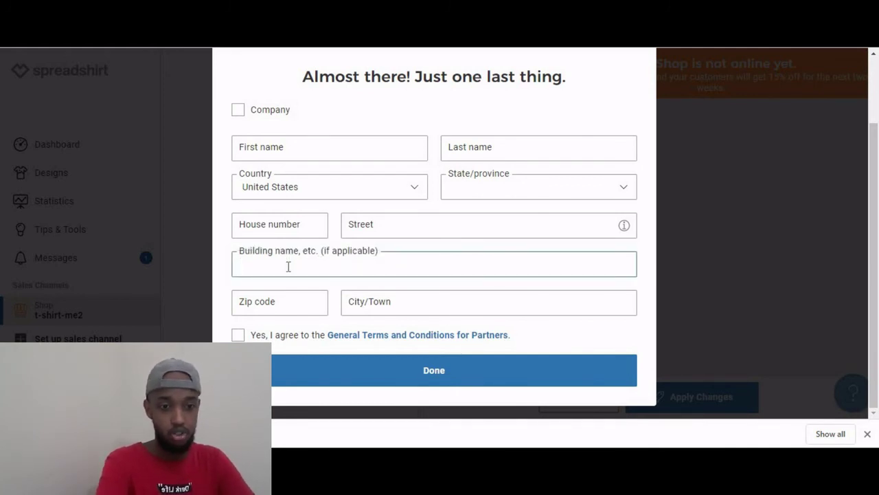
{"action": "type", "text": "ko"}
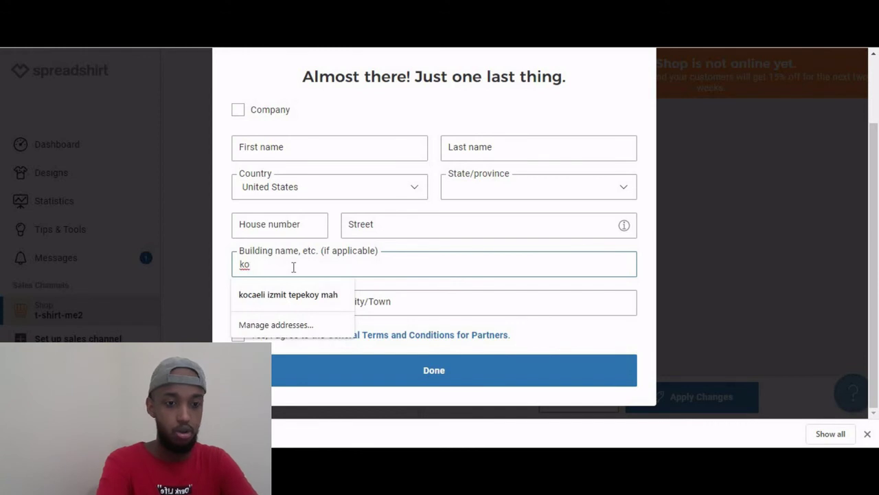
{"action": "key", "text": "BackSpace"}
{"action": "key", "text": "BackSpace"}
{"action": "type", "text": "izmi"}
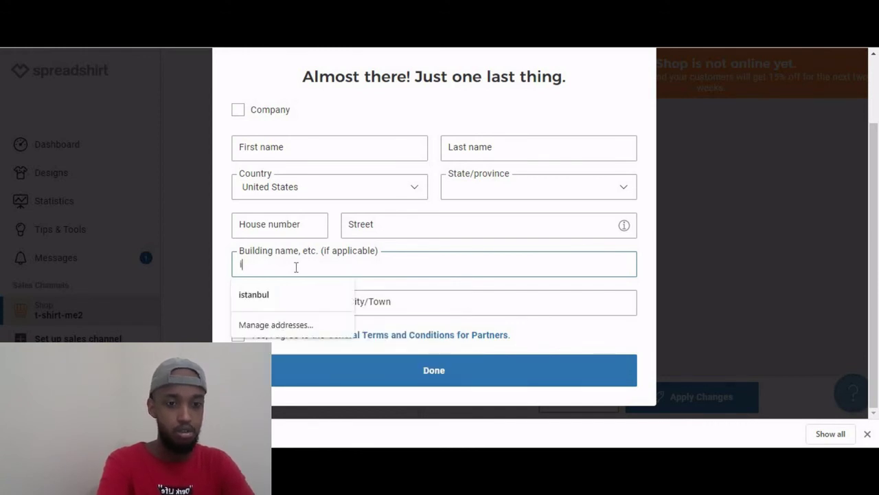
{"action": "key", "text": "BackSpace"}
{"action": "key", "text": "BackSpace"}
{"action": "key", "text": "BackSpace"}
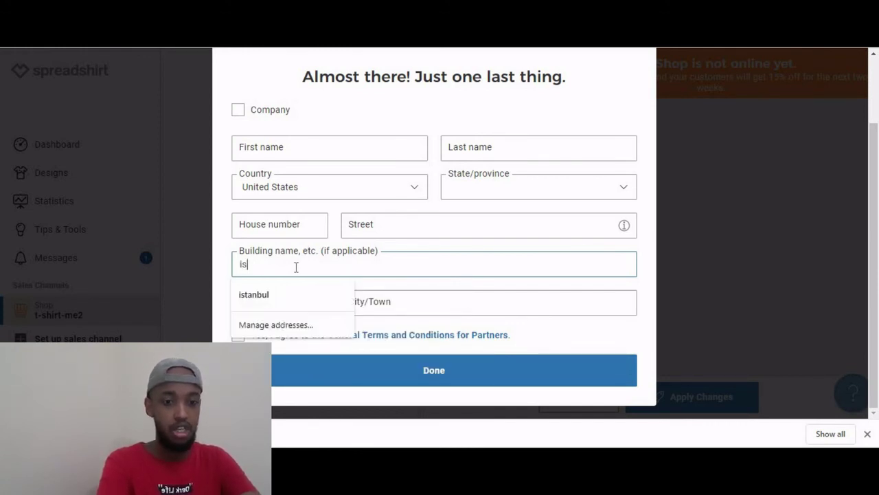
{"action": "key", "text": "BackSpace"}
{"action": "key", "text": "BackSpace"}
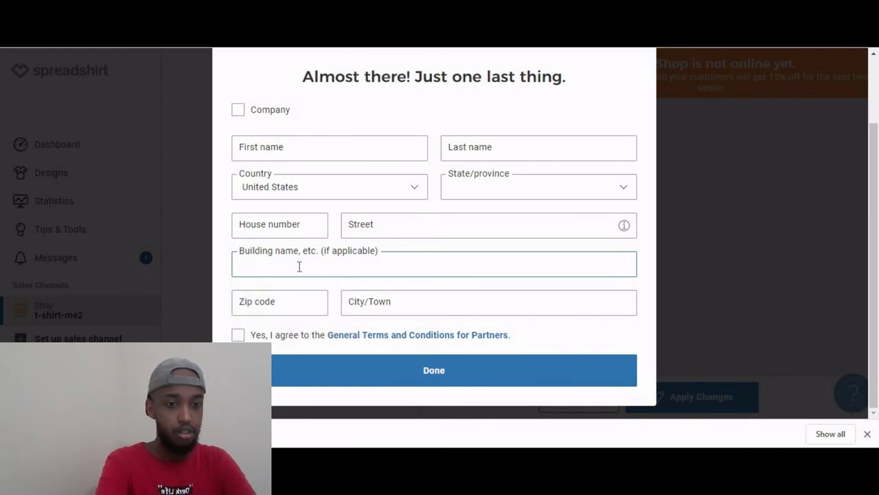
{"action": "type", "text": "ethioopia"}
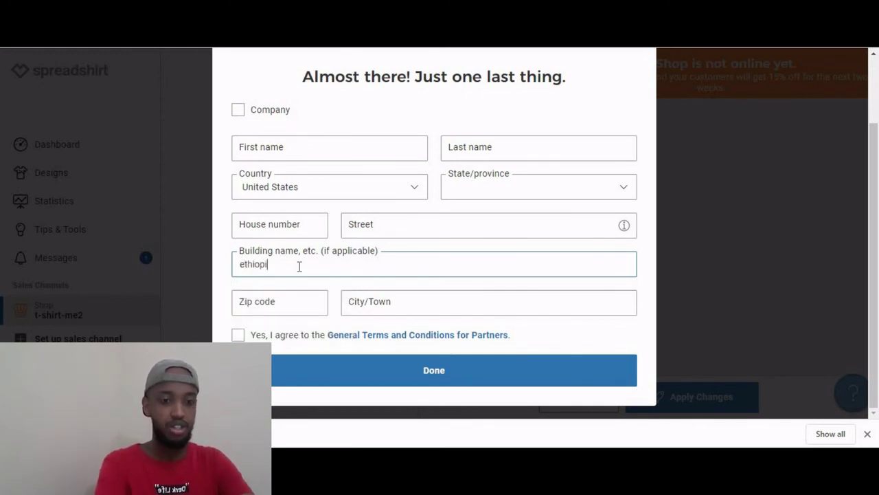
{"action": "key", "text": "BackSpace"}
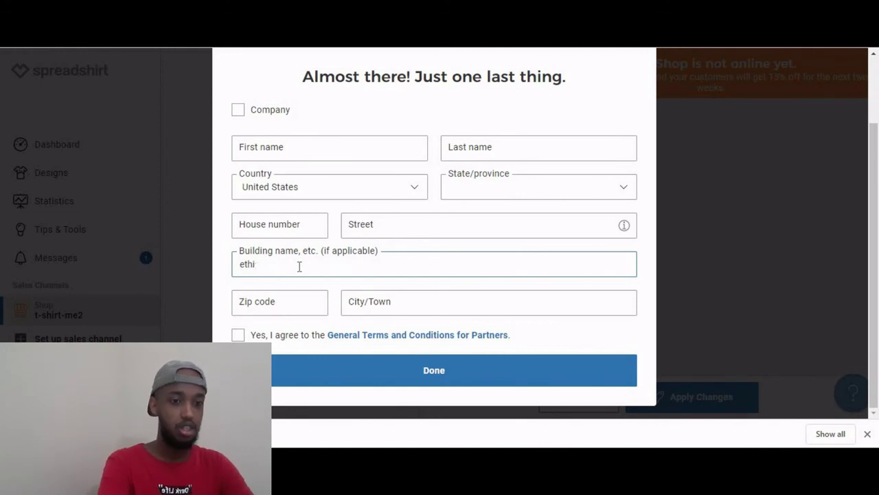
{"action": "key", "text": "BackSpace"}
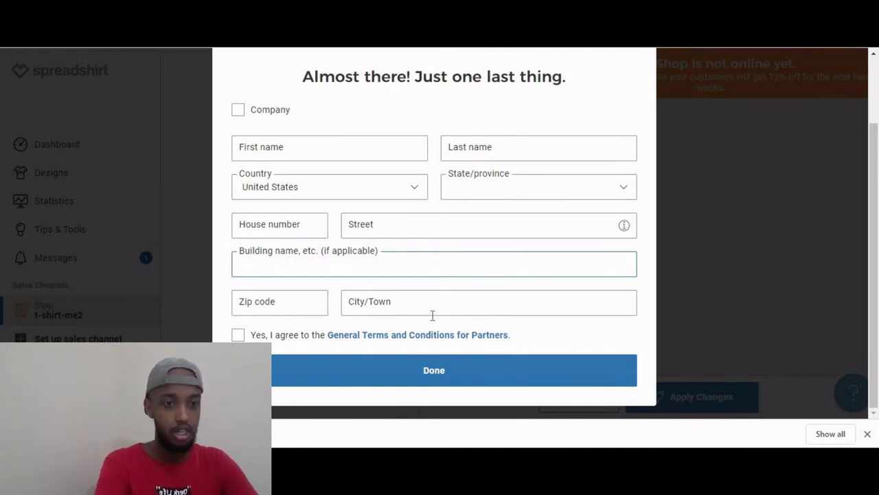
{"action": "left_click", "coordinate": [398, 225]}
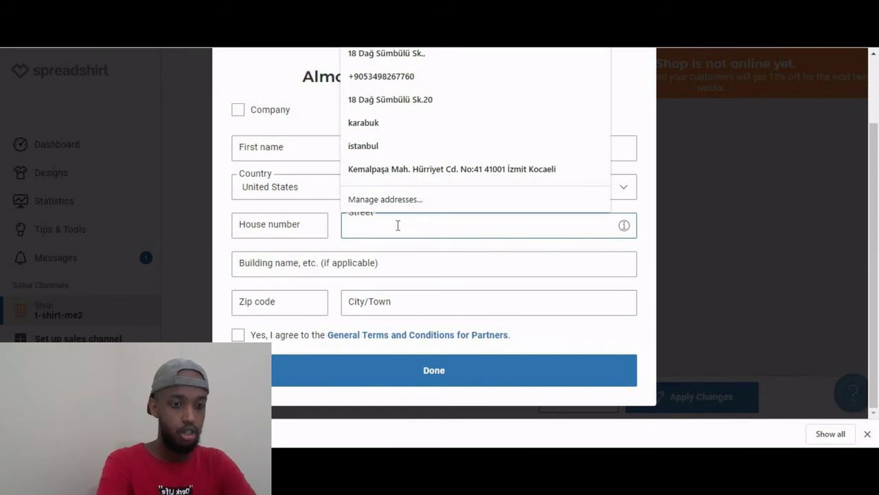
{"action": "type", "text": "ethio"}
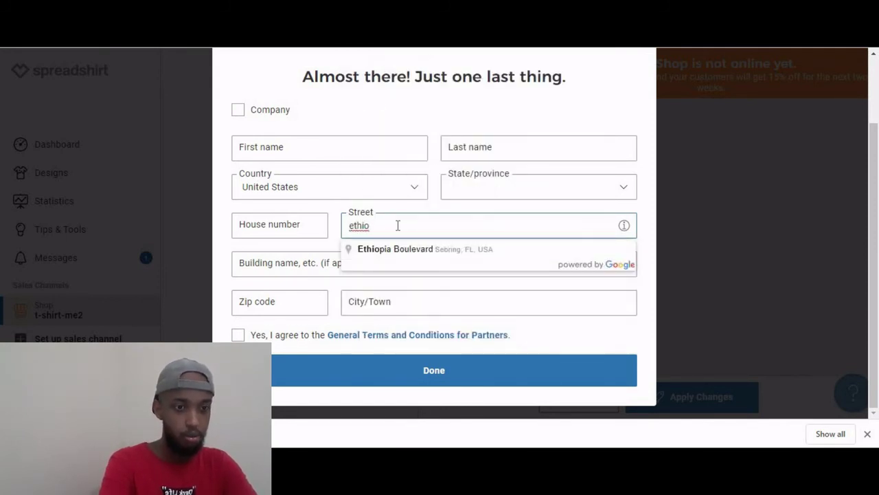
{"action": "key", "text": "BackSpace"}
{"action": "key", "text": "BackSpace"}
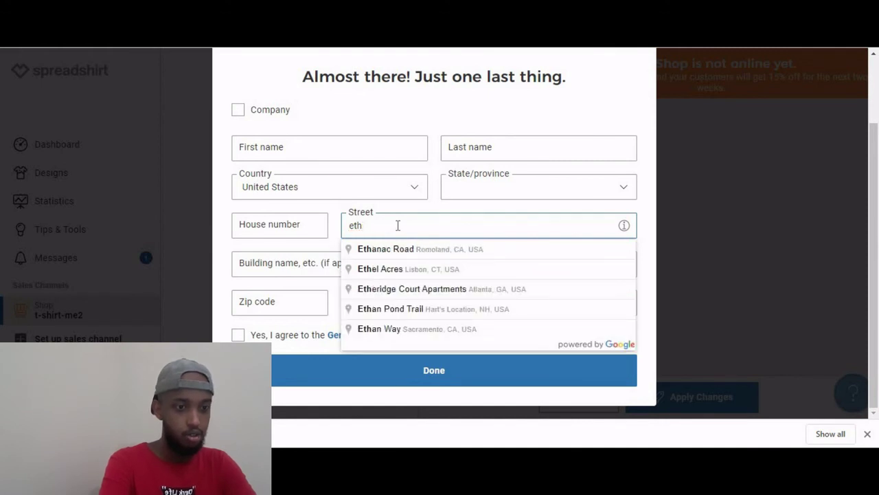
{"action": "key", "text": "BackSpace"}
{"action": "key", "text": "BackSpace"}
{"action": "key", "text": "BackSpace"}
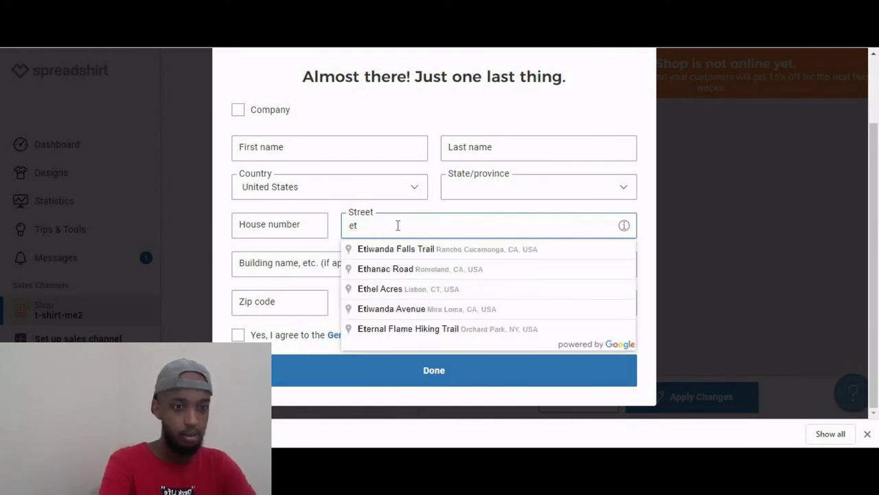
{"action": "type", "text": "addis"}
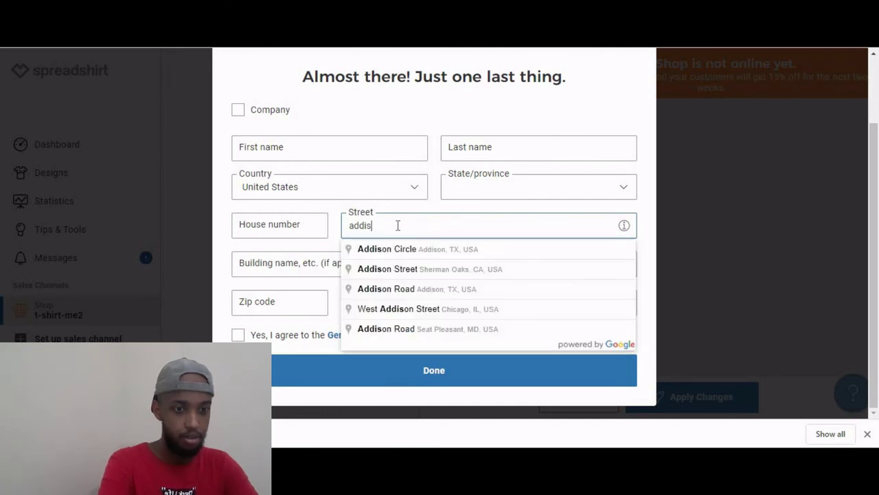
{"action": "type", "text": " ab"}
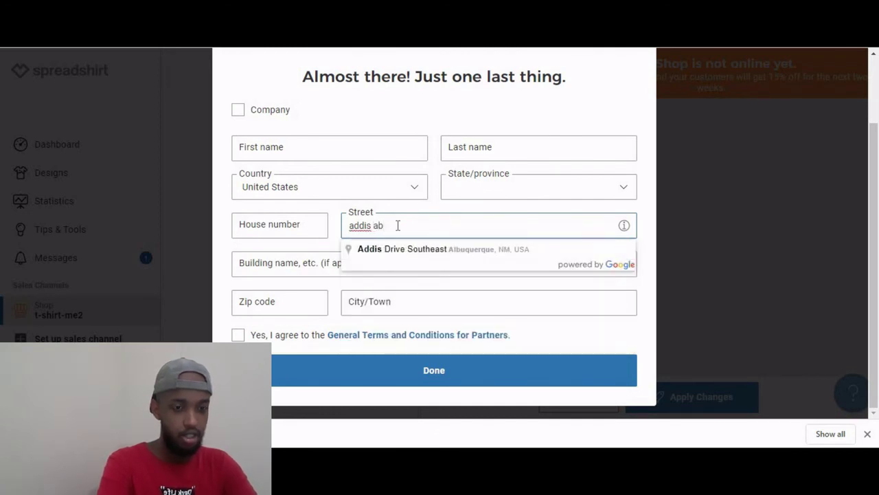
{"action": "type", "text": "ba"}
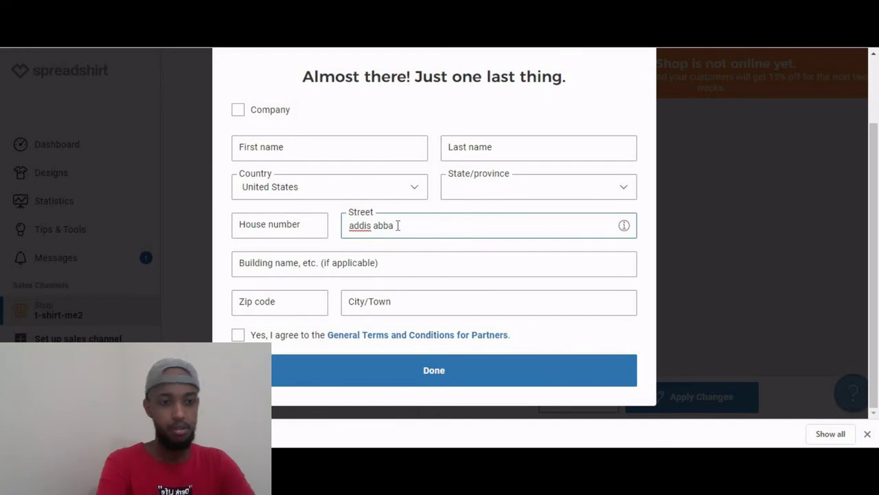
{"action": "key", "text": "BackSpace"}
{"action": "key", "text": "BackSpace"}
{"action": "key", "text": "BackSpace"}
{"action": "key", "text": "BackSpace"}
{"action": "key", "text": "BackSpace"}
{"action": "key", "text": "BackSpace"}
{"action": "key", "text": "BackSpace"}
{"action": "key", "text": "BackSpace"}
{"action": "key", "text": "BackSpace"}
{"action": "key", "text": "BackSpace"}
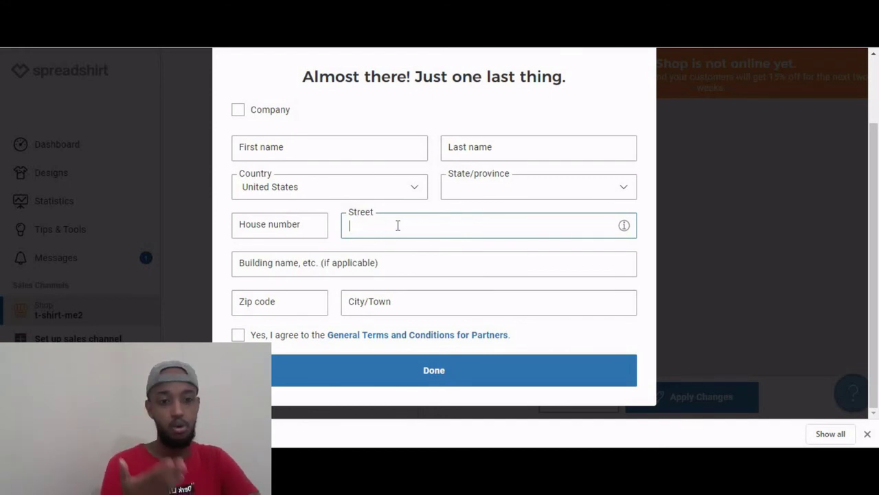
Set the address form's country to Ethiopia.
{"action": "left_click", "coordinate": [417, 192]}
{"action": "scroll", "coordinate": [275, 210], "scroll_direction": "down", "scroll_amount": 15}
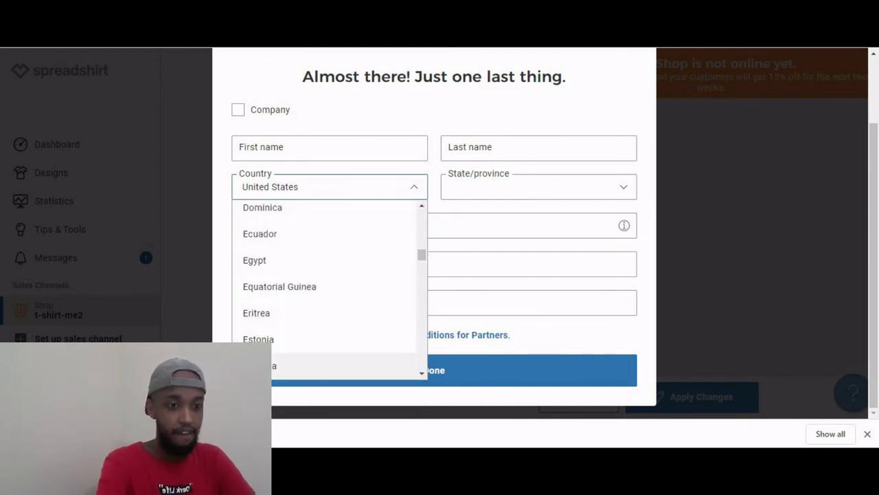
{"action": "left_click", "coordinate": [268, 365]}
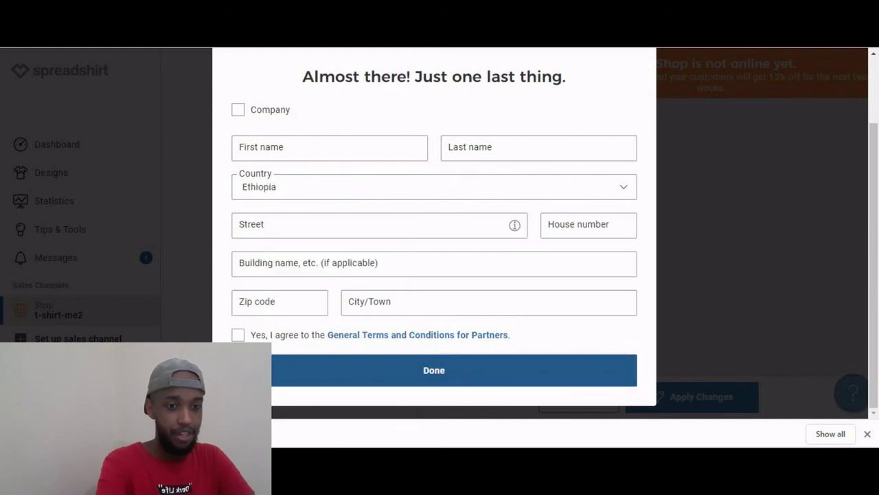
Enter 'ehtio' in the Street field and move through the building, zip and City/Town fields.
{"action": "left_click", "coordinate": [419, 268]}
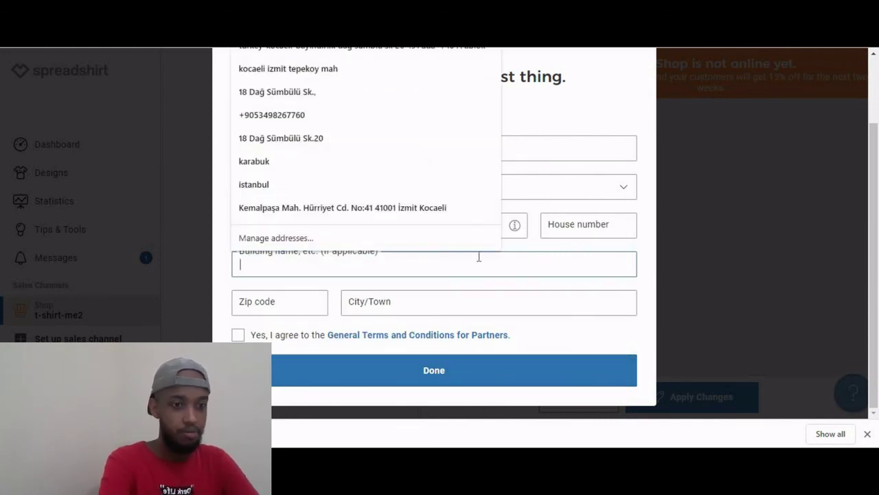
{"action": "key", "text": "Escape"}
{"action": "left_click", "coordinate": [441, 225]}
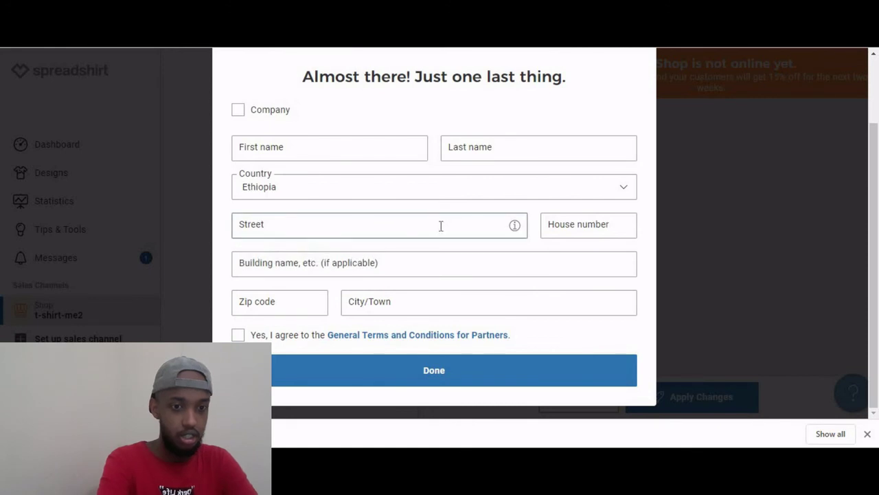
{"action": "type", "text": "ehtio"}
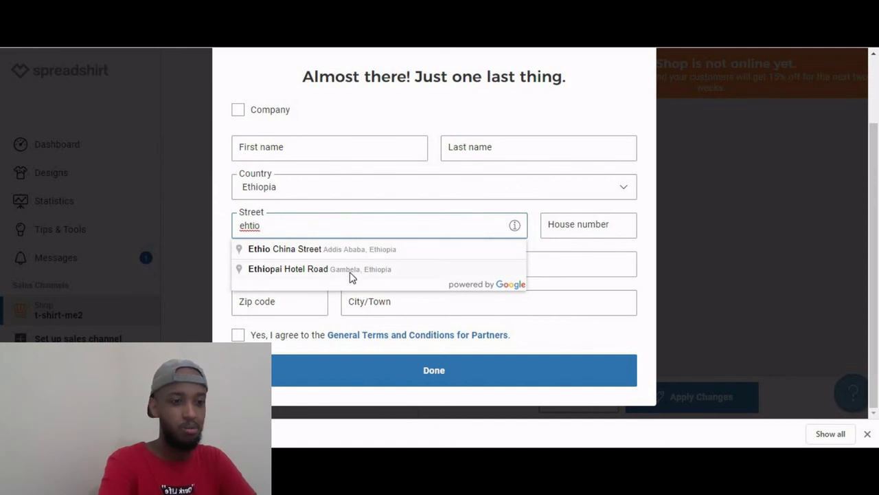
{"action": "left_click", "coordinate": [570, 272]}
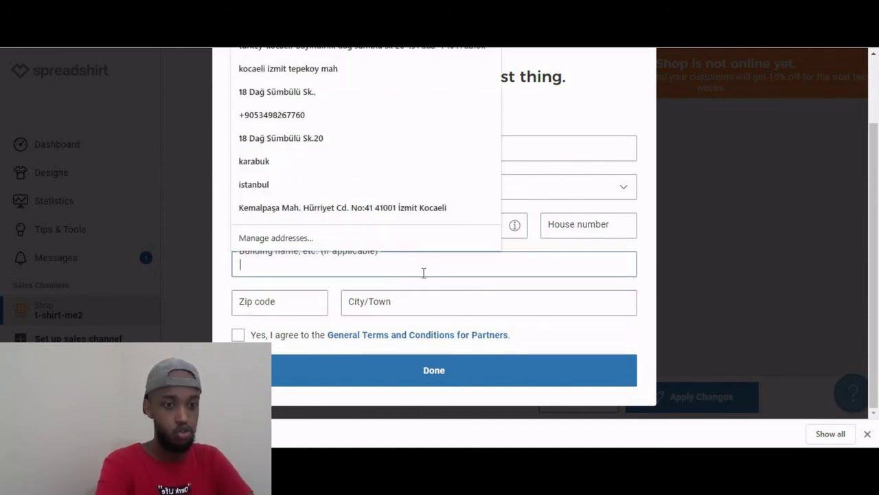
{"action": "left_click", "coordinate": [440, 238]}
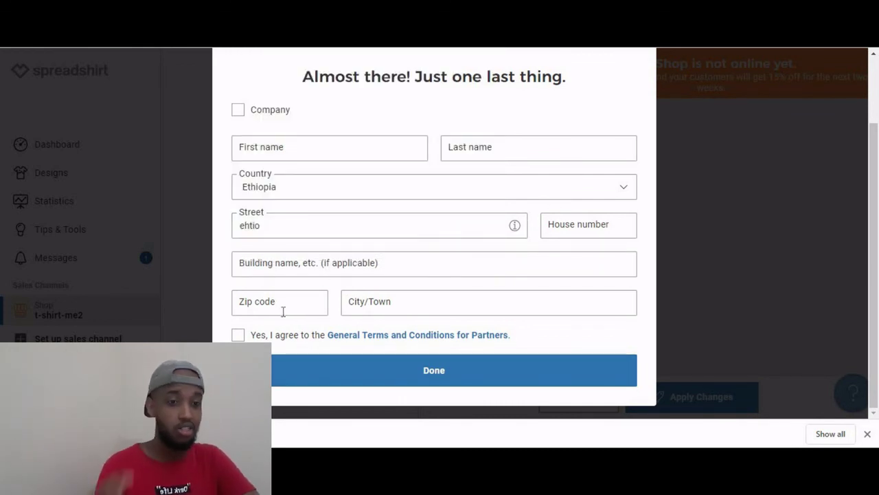
{"action": "left_click", "coordinate": [451, 297]}
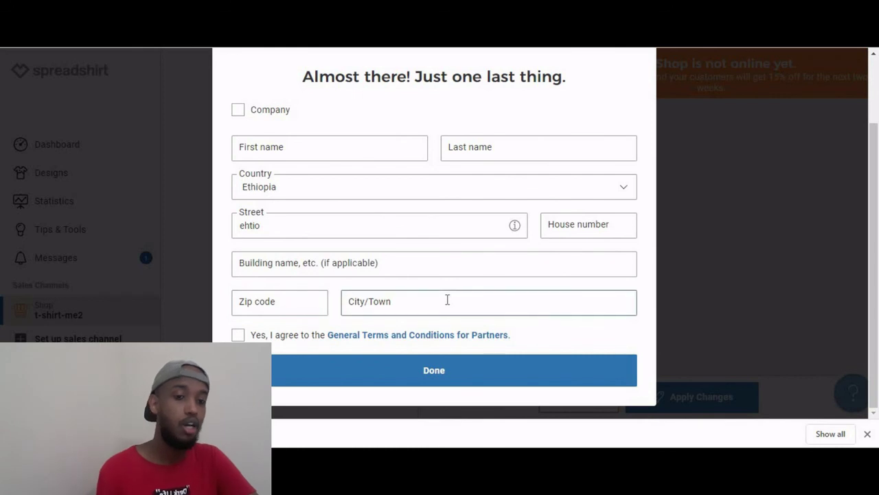
{"action": "left_click", "coordinate": [171, 315]}
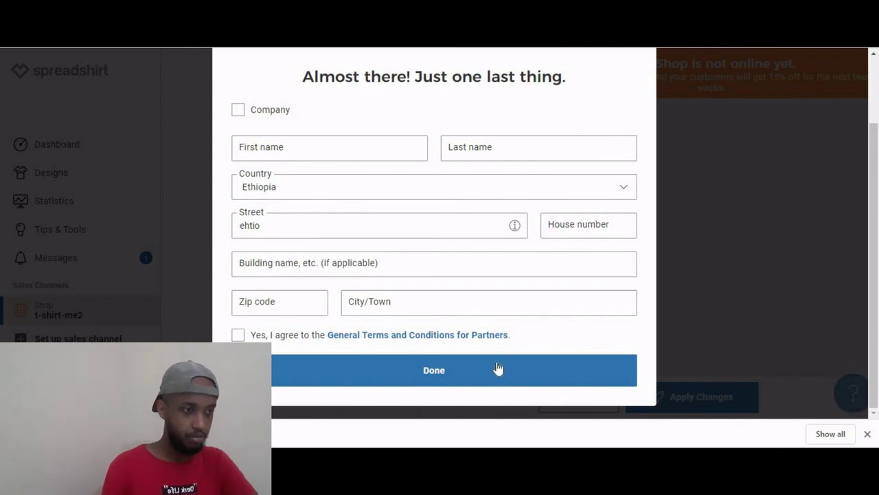
Dismiss the partner details form, go to the Dashboard, and highlight the $0.00 credit.
{"action": "left_click", "coordinate": [772, 167]}
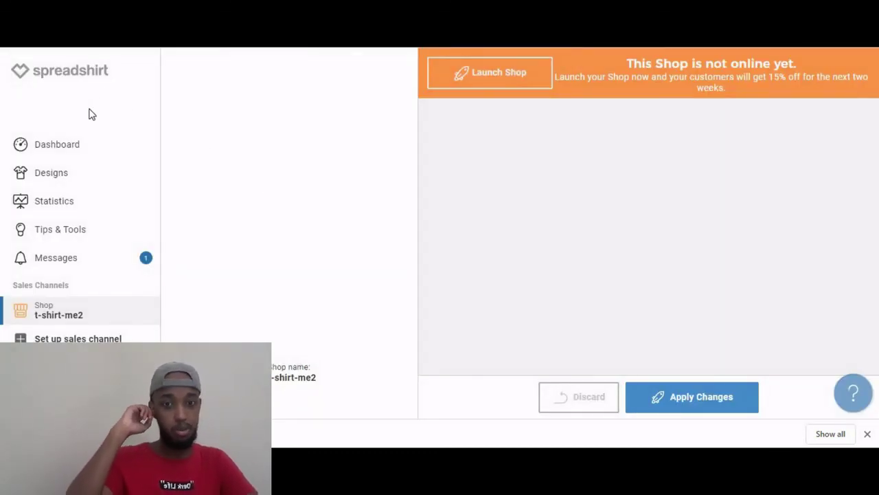
{"action": "left_click", "coordinate": [50, 157]}
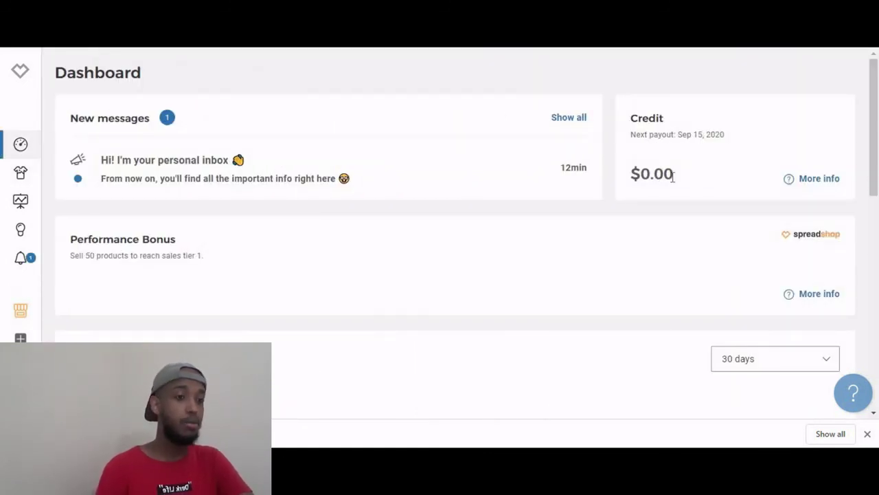
{"action": "left_click_drag", "start_coordinate": [673, 173], "coordinate": [605, 170]}
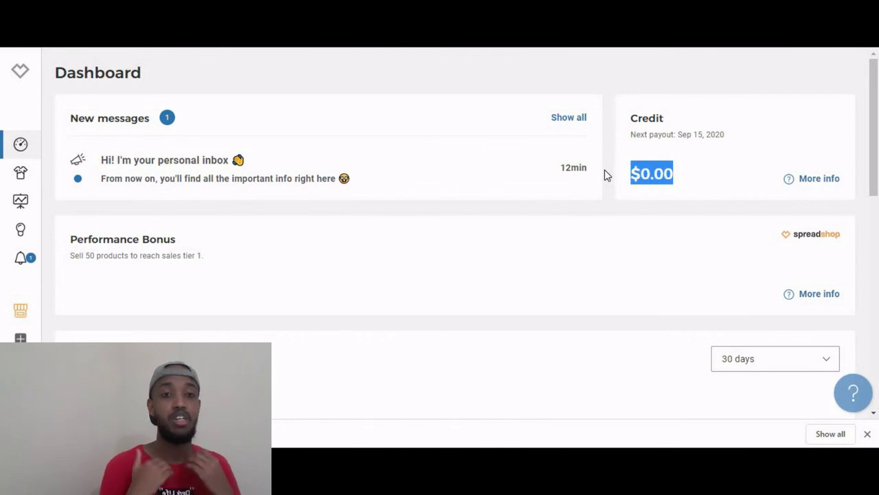